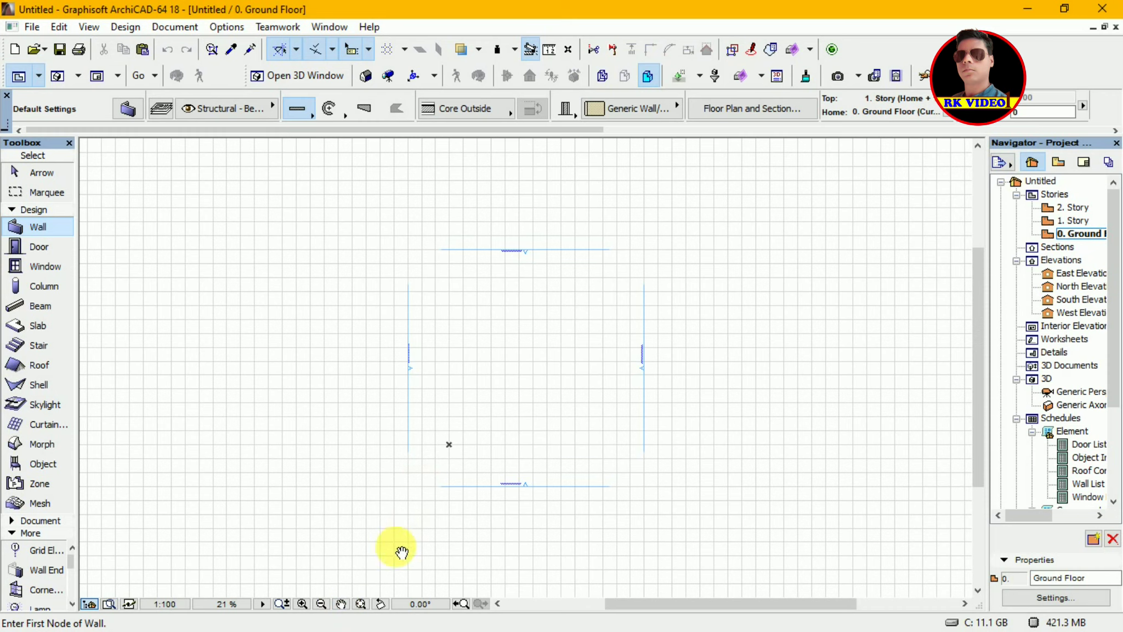
- Draw a rectangular multi-plane roof about 3887 by 2547 in the middle of the ground floor plan, between the elevation markers
{"action": "left_click", "coordinate": [359, 604]}
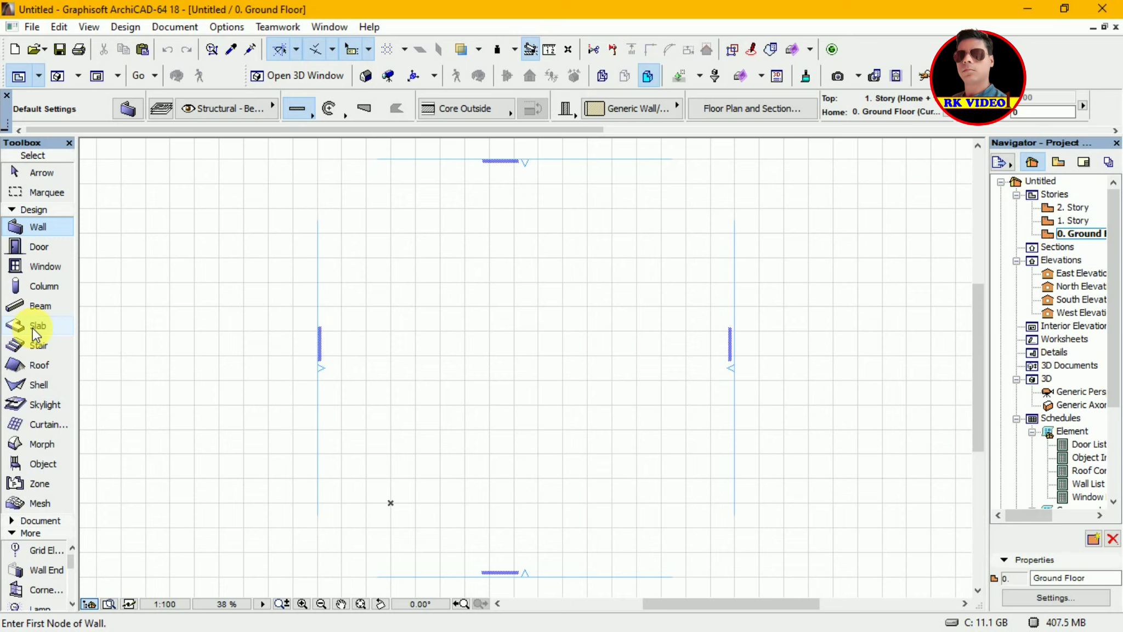
{"action": "left_click", "coordinate": [31, 368]}
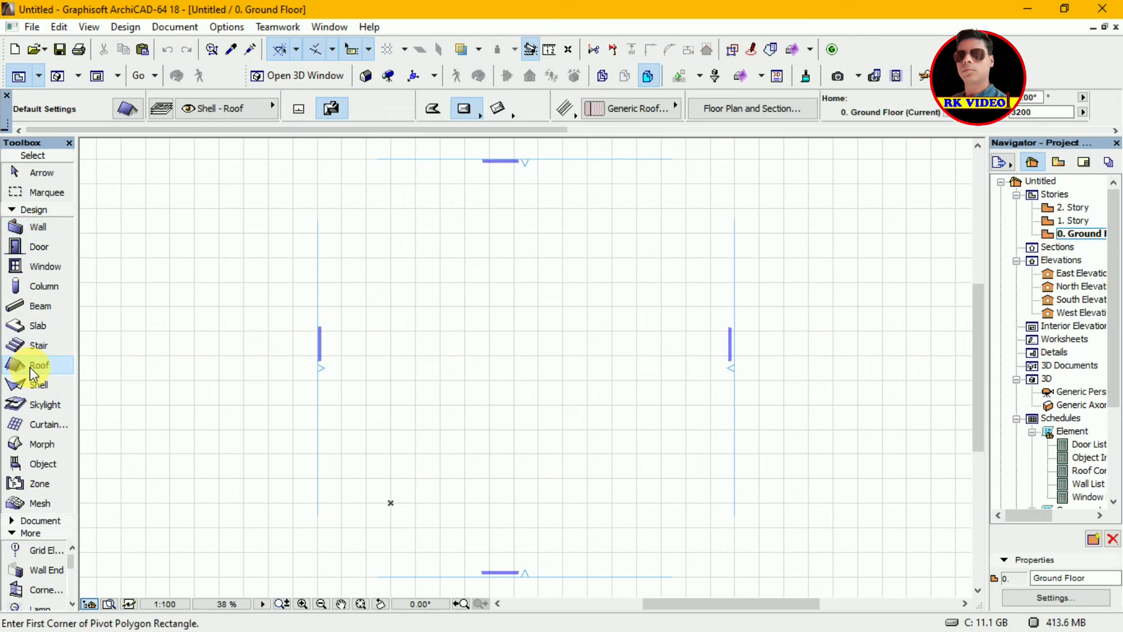
{"action": "left_click", "coordinate": [503, 324]}
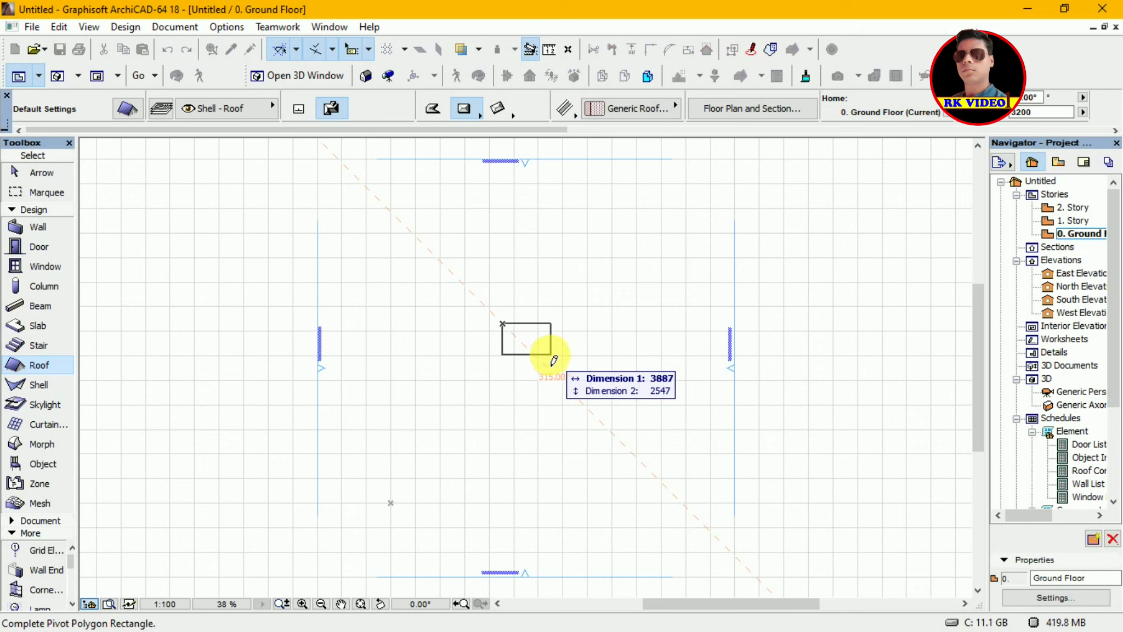
{"action": "left_click", "coordinate": [552, 354]}
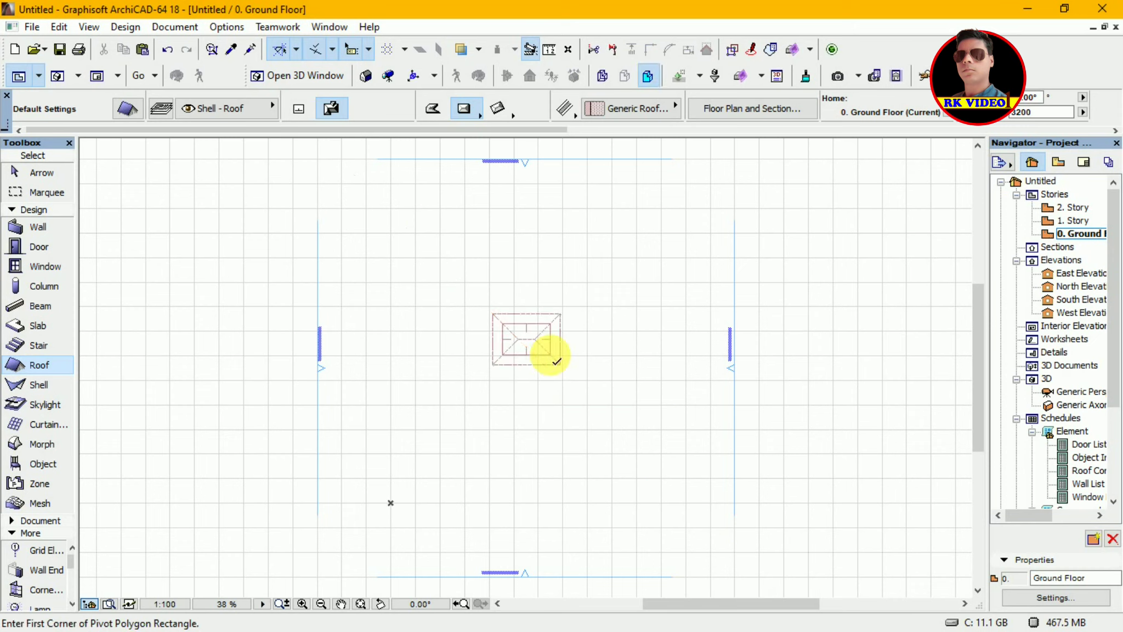
{"action": "left_click", "coordinate": [552, 360], "text": "shift"}
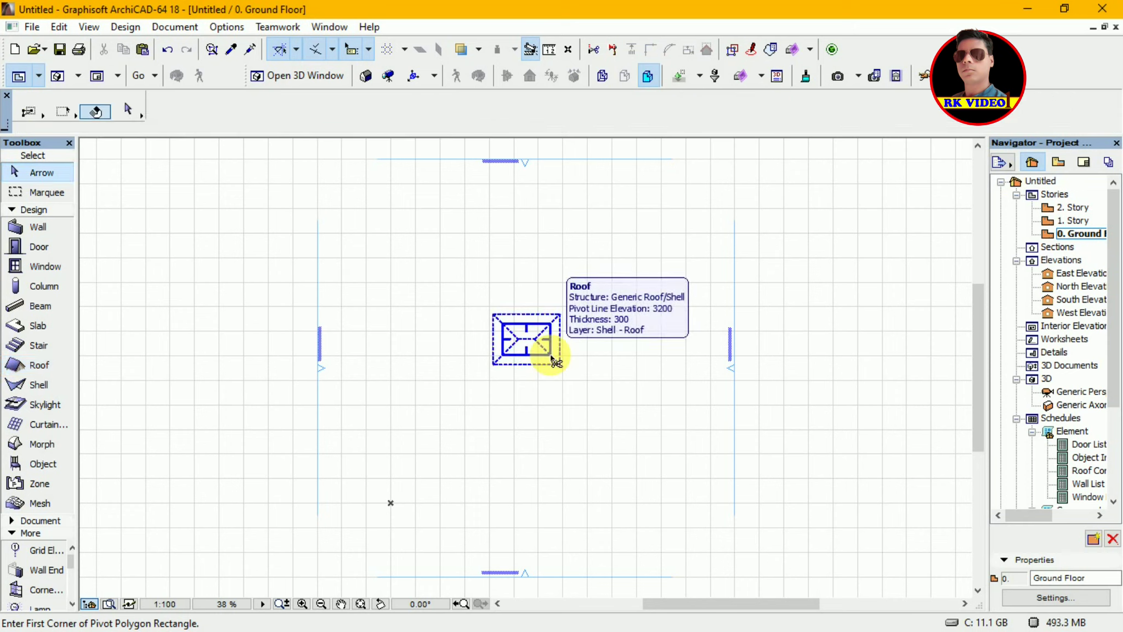
- Show the roof in the 3D view, fitted to the window and orbited to a corner perspective
{"action": "key", "text": "F3"}
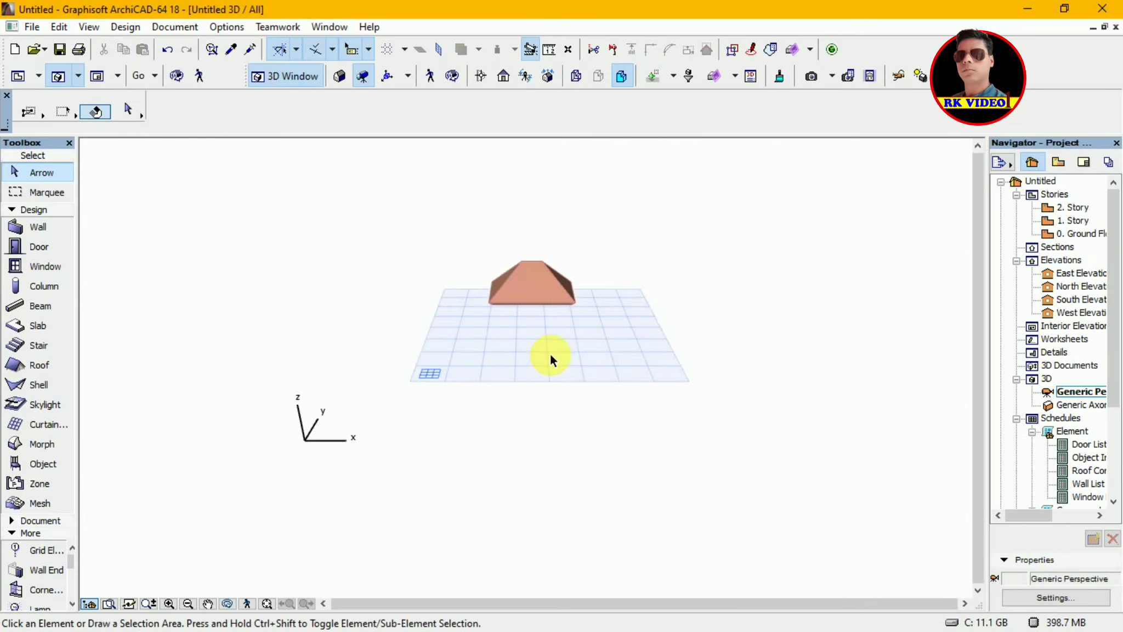
{"action": "left_click", "coordinate": [271, 609]}
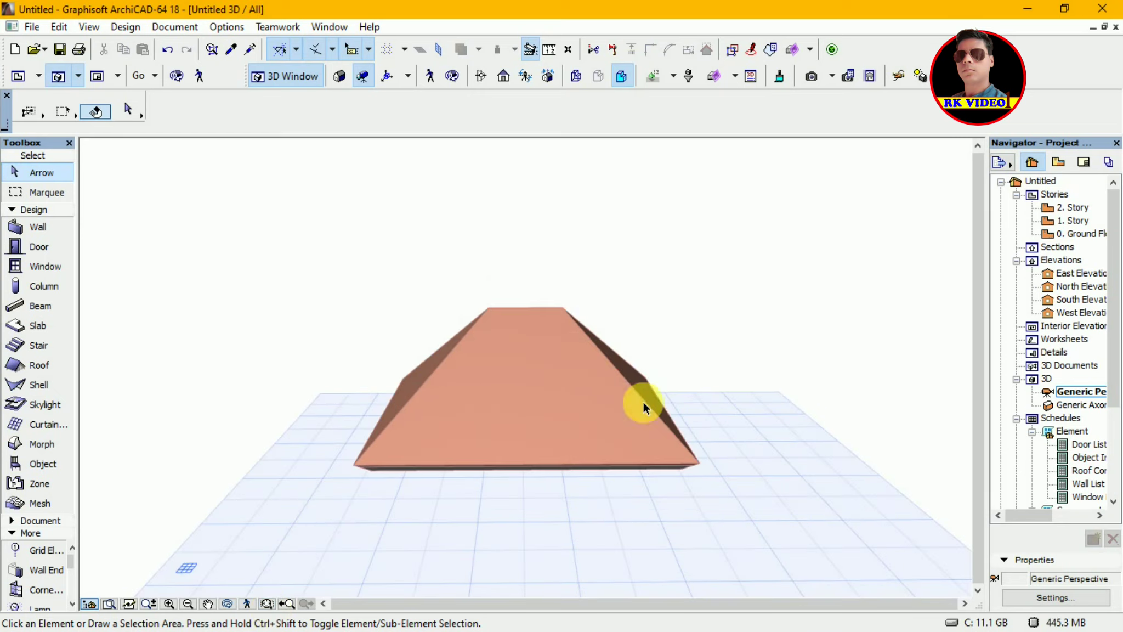
{"action": "key", "text": "o"}
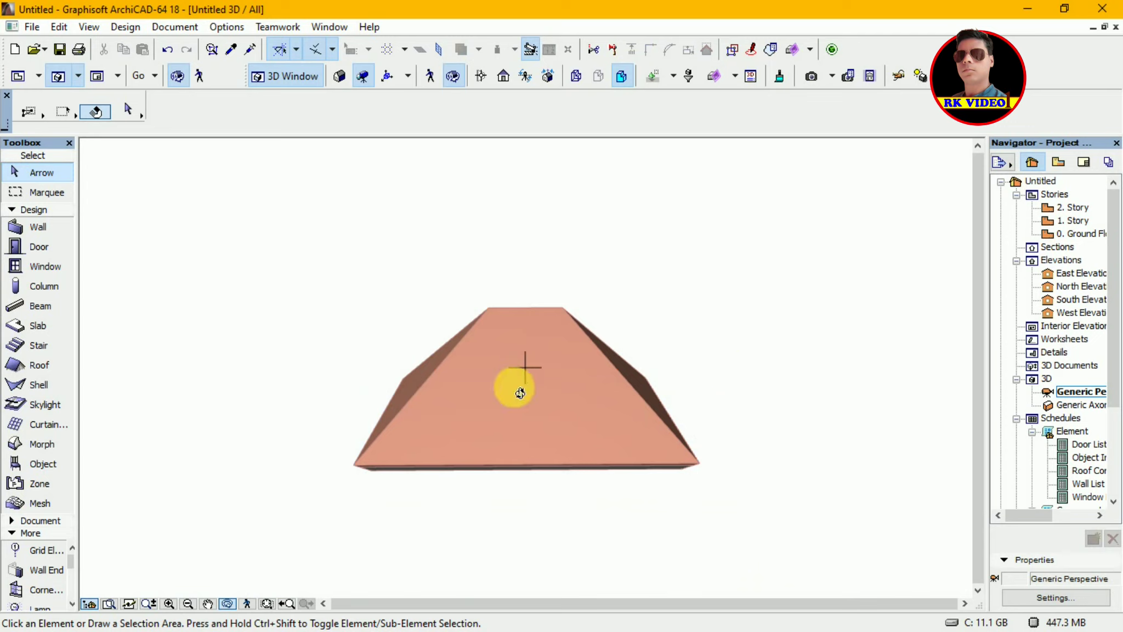
{"action": "left_click_drag", "start_coordinate": [514, 386], "coordinate": [711, 410]}
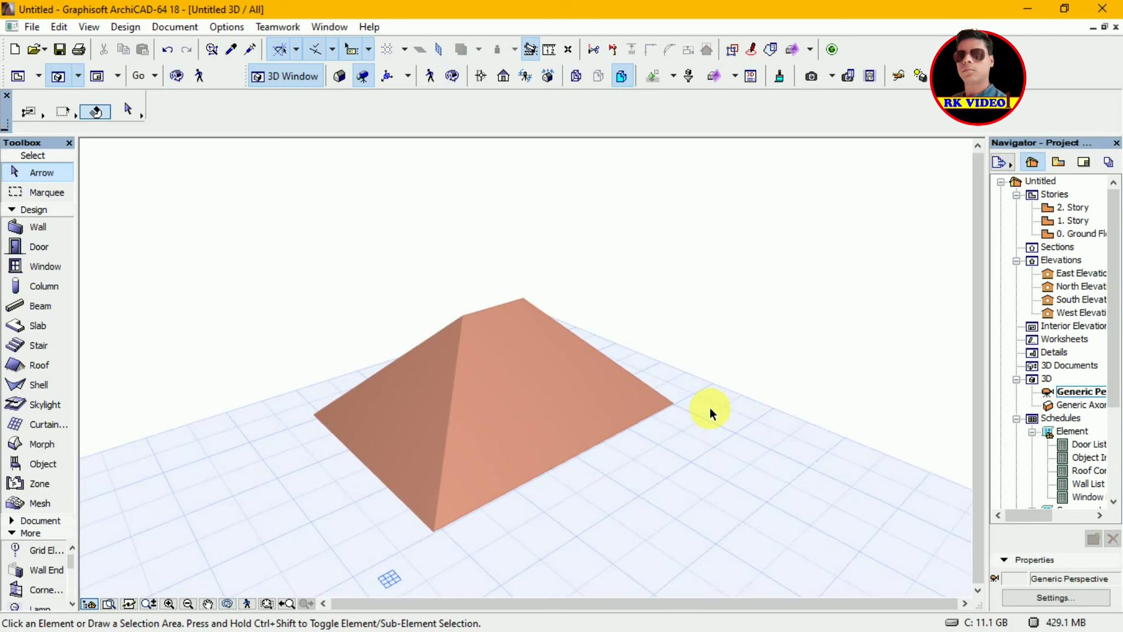
- Select the roof and override its top surface with Tiles - Mosaic Blue in the roof's model settings
{"action": "left_click", "coordinate": [619, 434]}
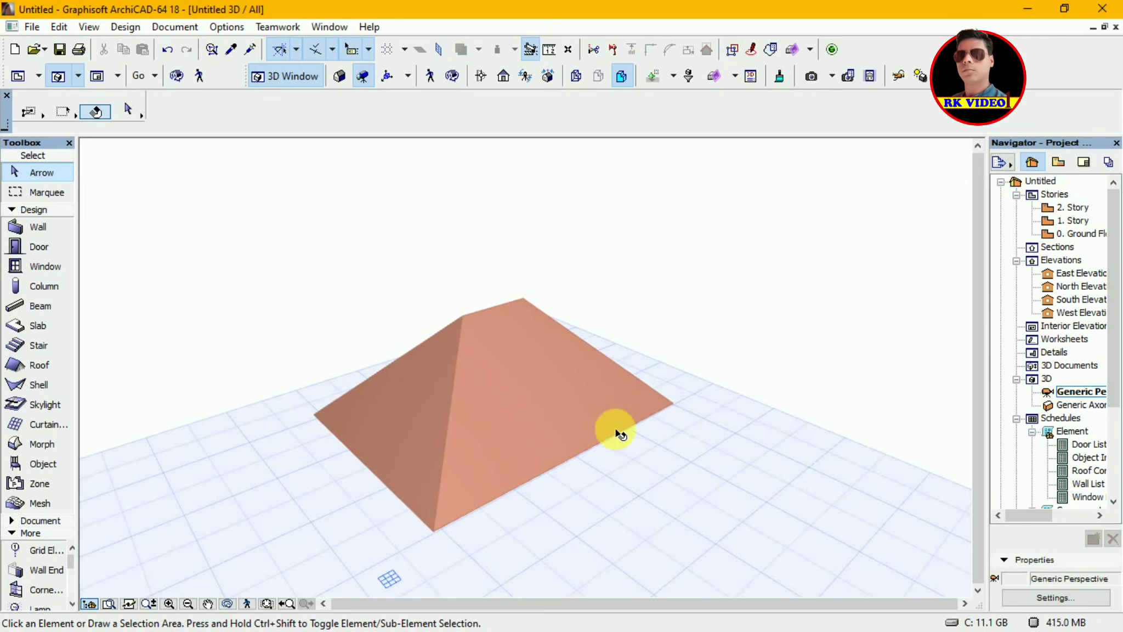
{"action": "left_click", "coordinate": [619, 434]}
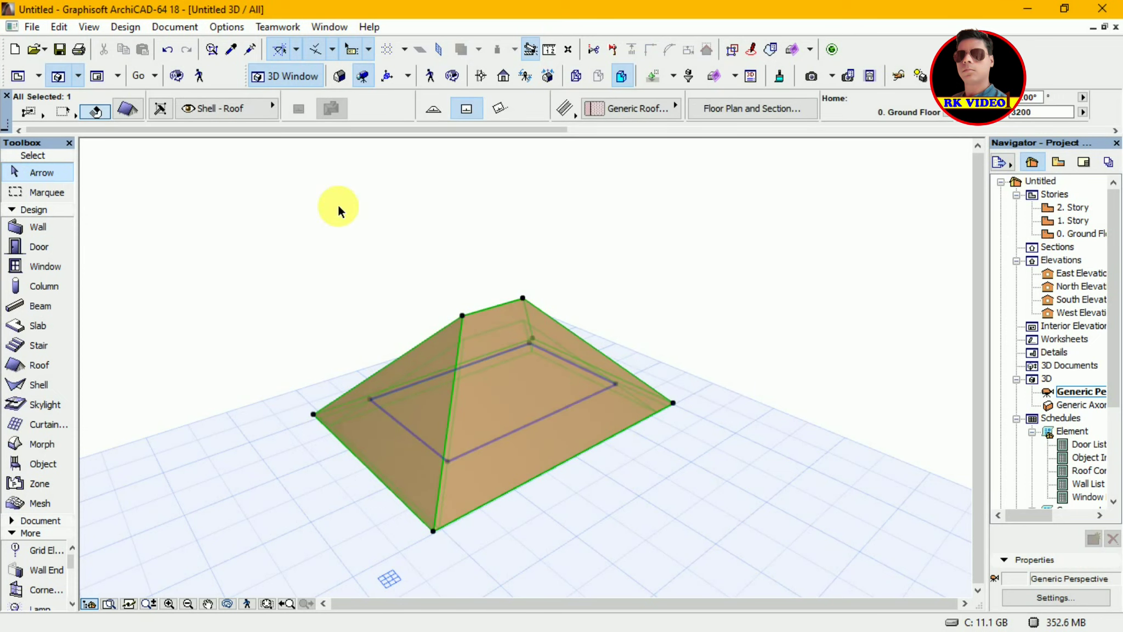
{"action": "left_click", "coordinate": [130, 111]}
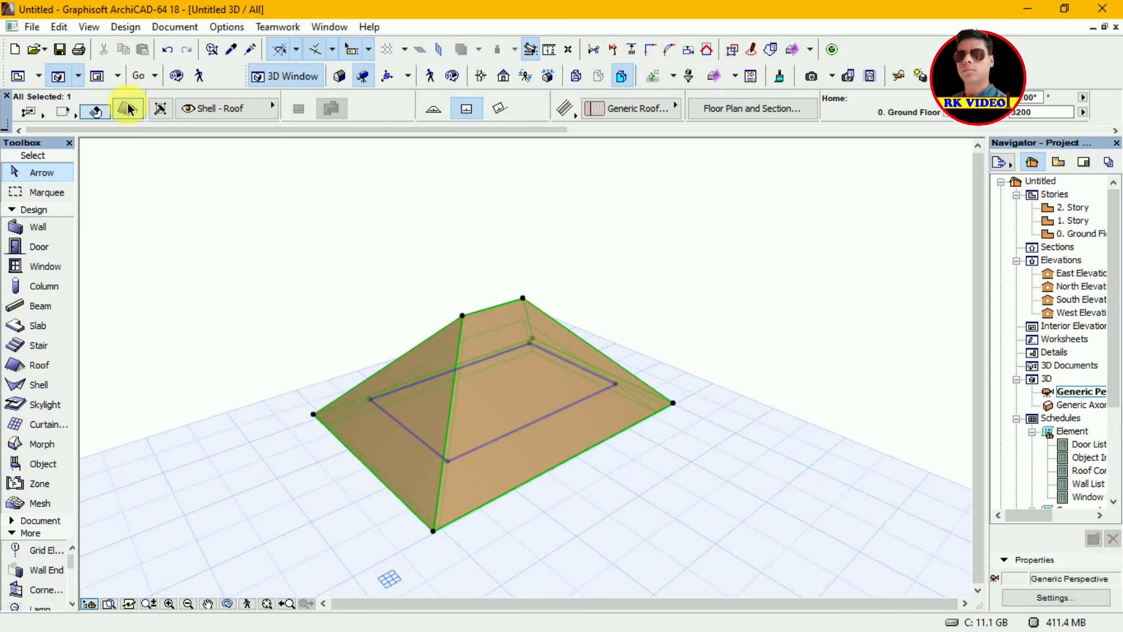
{"action": "left_click", "coordinate": [128, 108]}
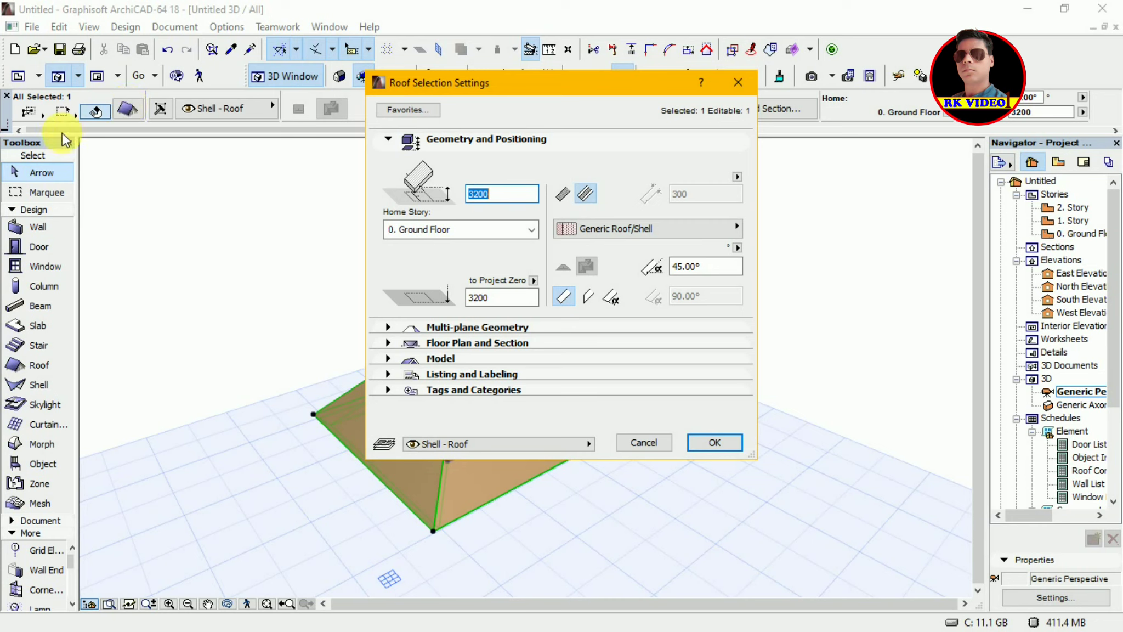
{"action": "left_click", "coordinate": [390, 359]}
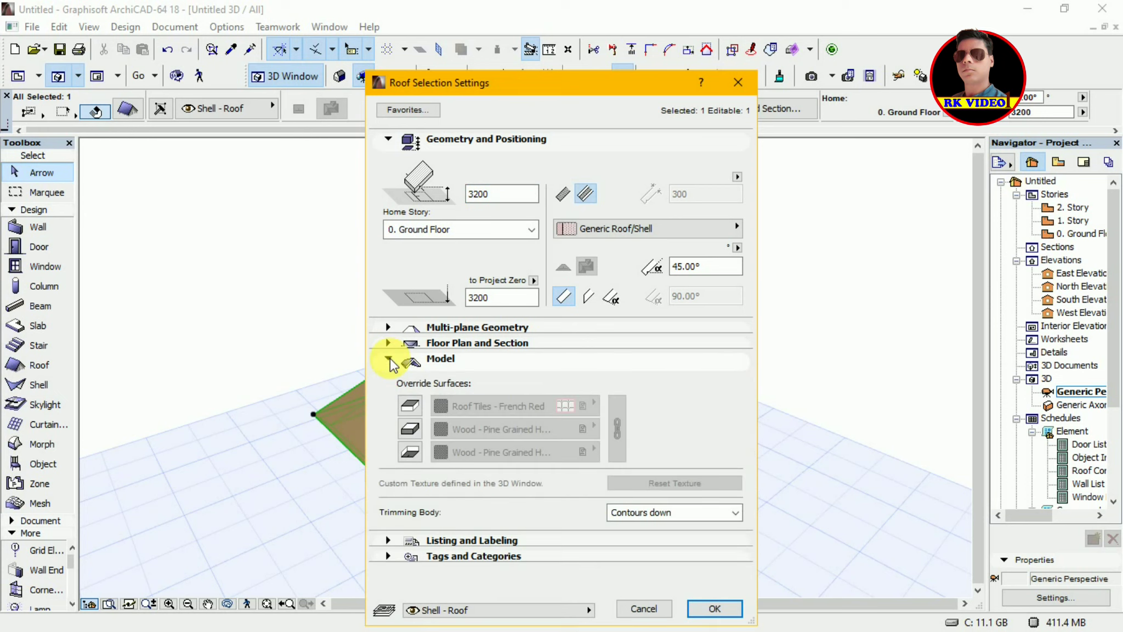
{"action": "left_click", "coordinate": [410, 406]}
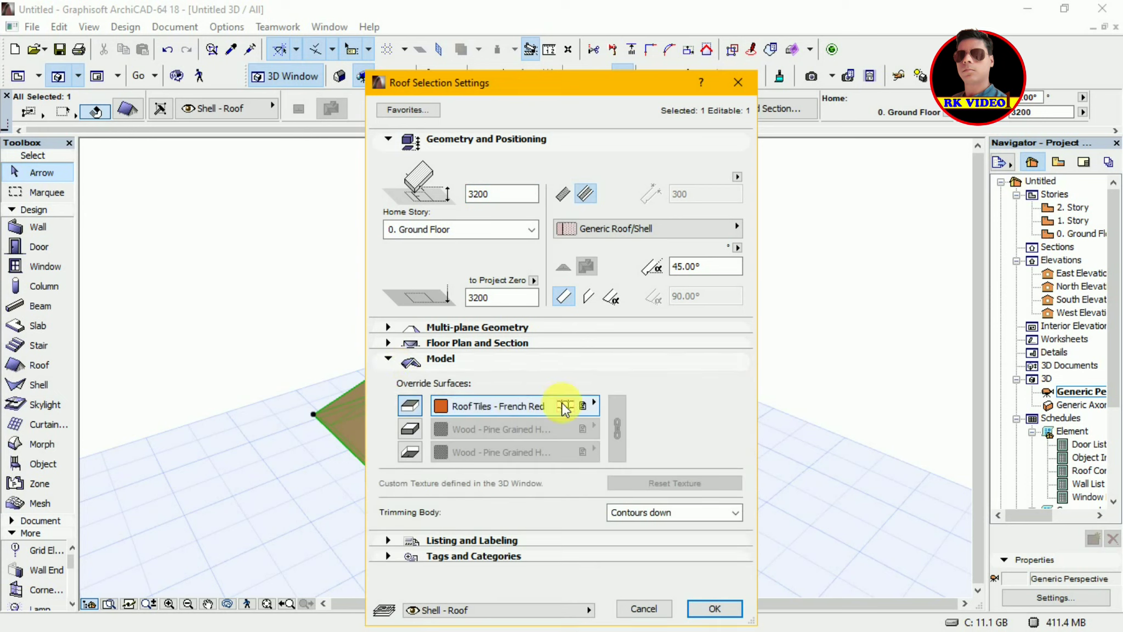
{"action": "left_click", "coordinate": [596, 403]}
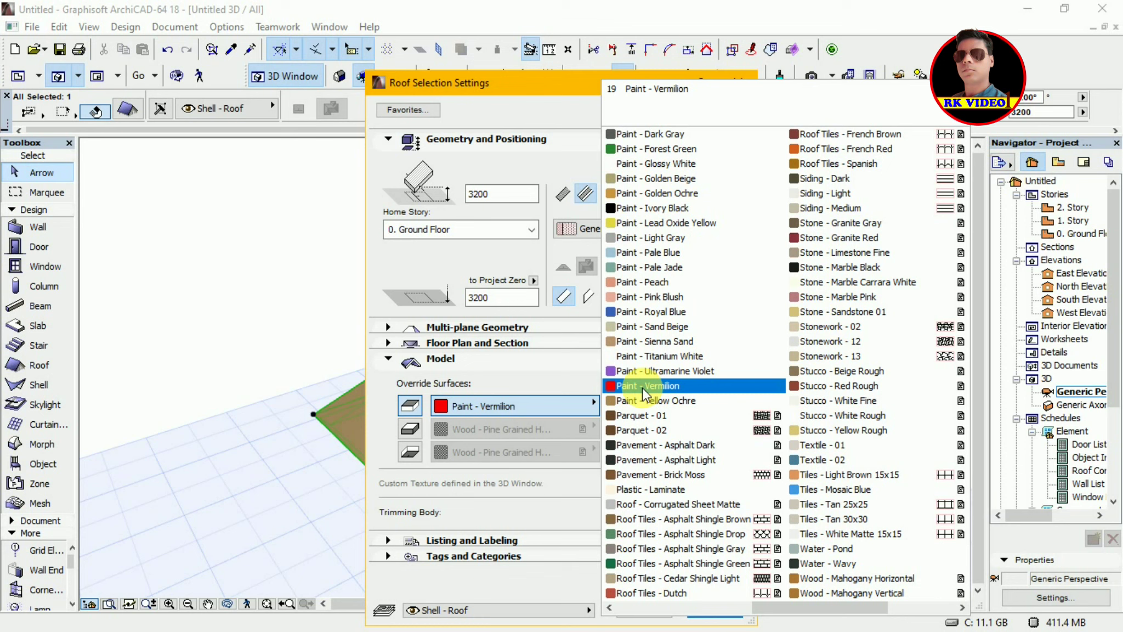
{"action": "left_click", "coordinate": [872, 485]}
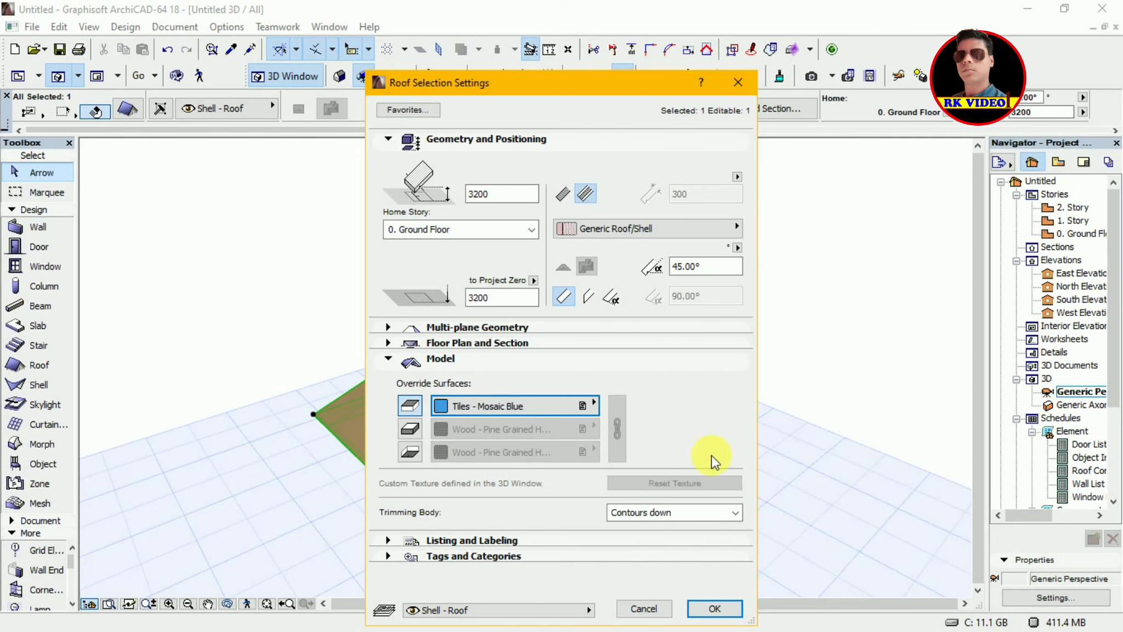
- Override the roof's edge surface with Tiles - Mosaic Blue
{"action": "left_click", "coordinate": [410, 429]}
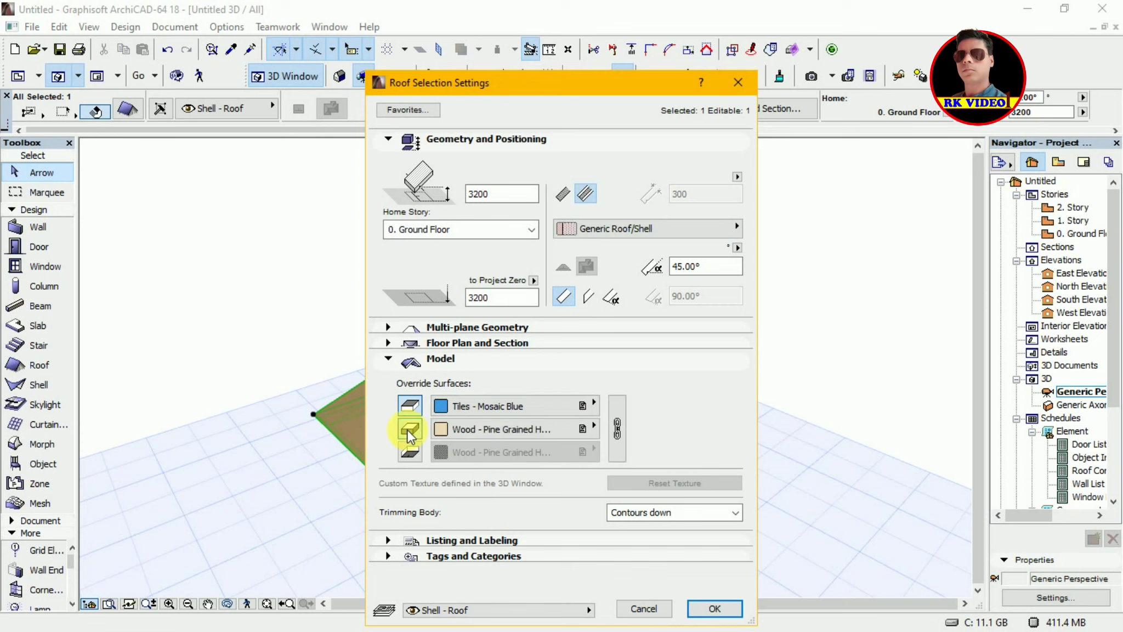
{"action": "left_click", "coordinate": [593, 427]}
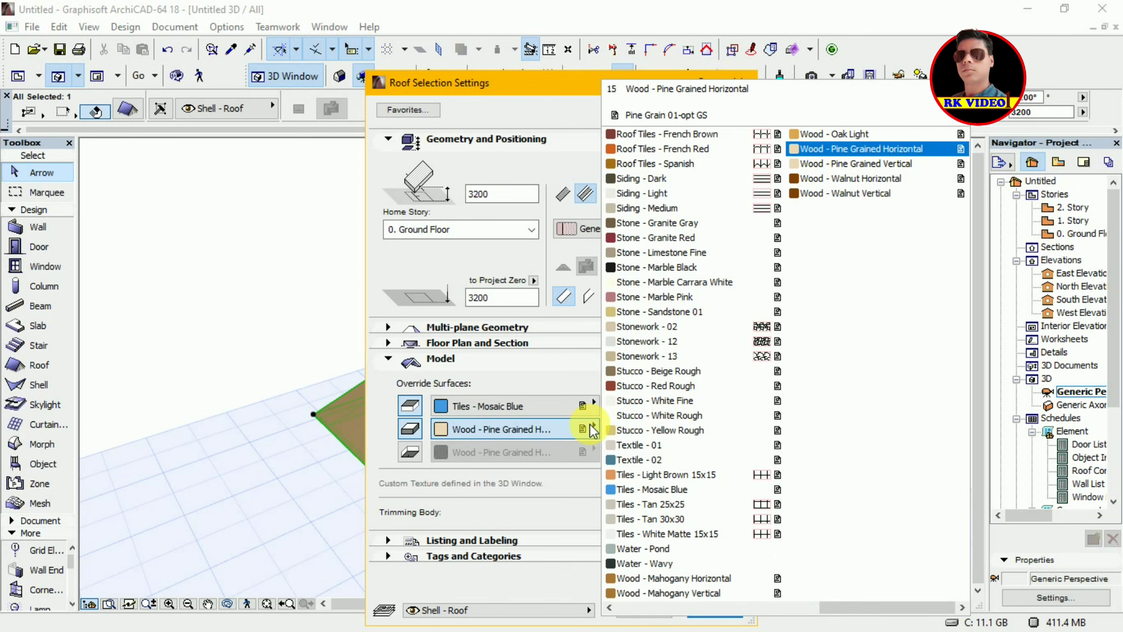
{"action": "left_click", "coordinate": [650, 488]}
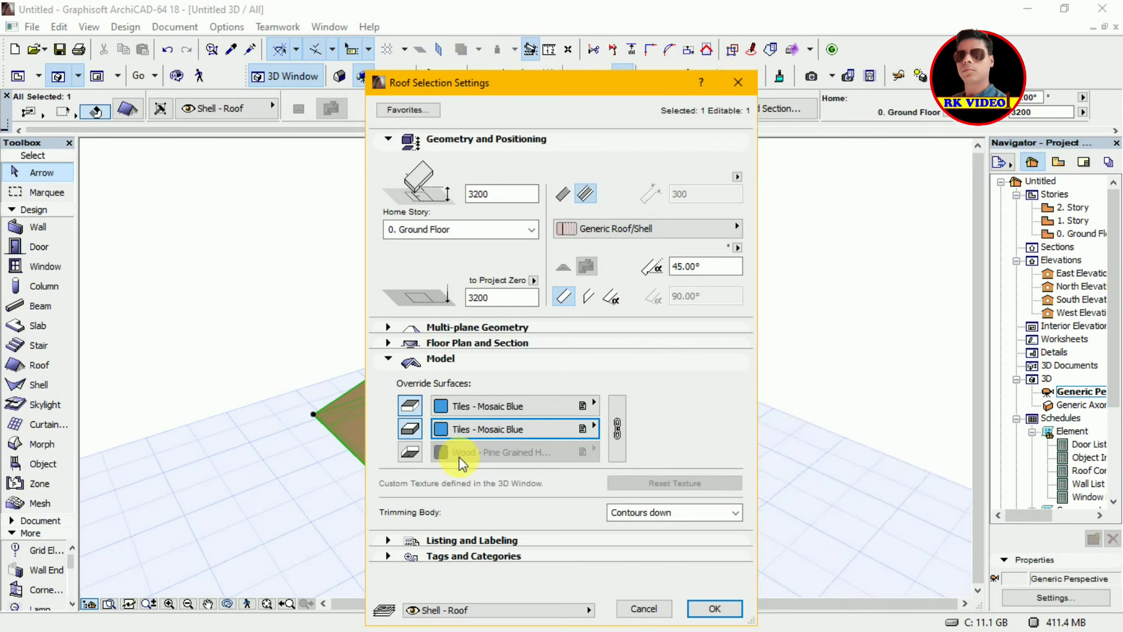
- Link the roof's surface overrides, enable the bottom override with Tiles - Mosaic Blue and apply the settings
{"action": "left_click", "coordinate": [617, 428]}
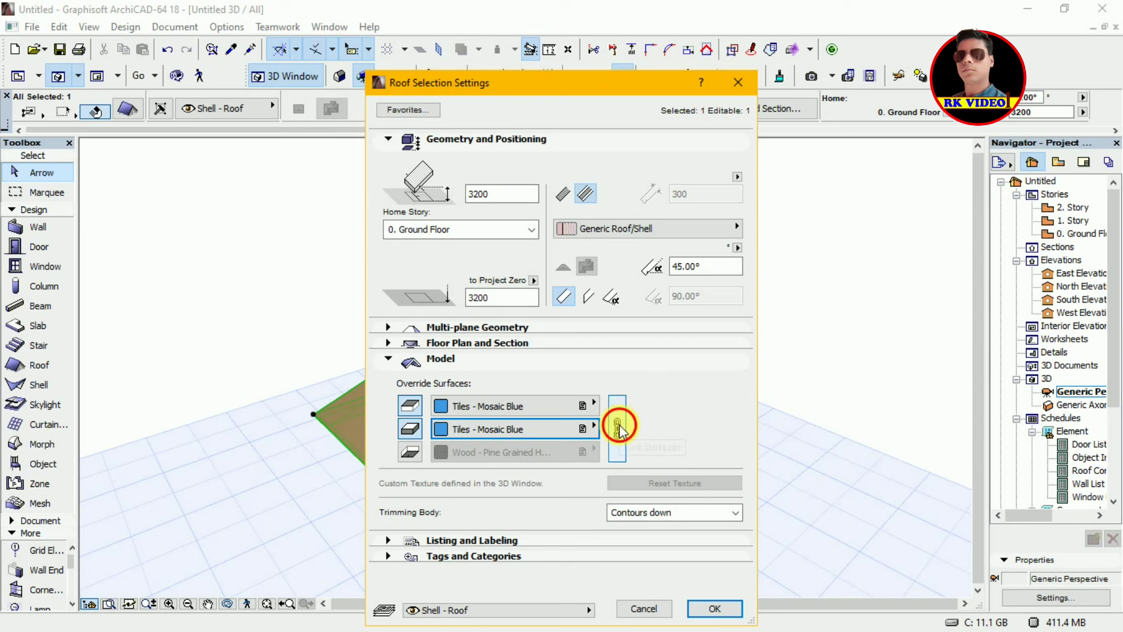
{"action": "left_click", "coordinate": [613, 430]}
{"action": "left_click", "coordinate": [612, 432]}
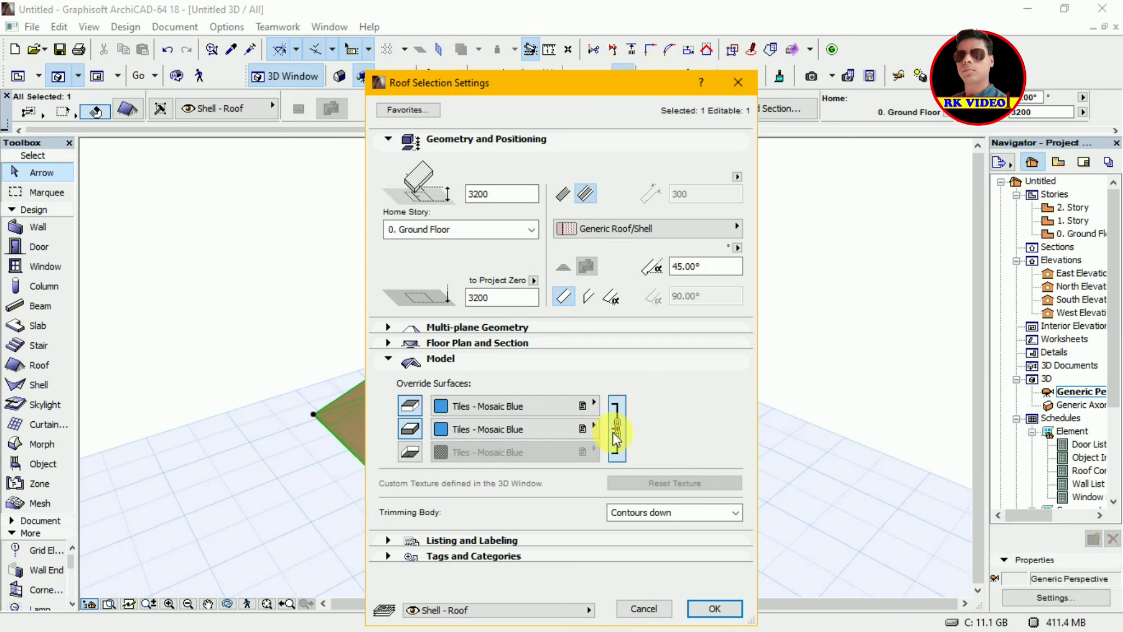
{"action": "left_click", "coordinate": [410, 451]}
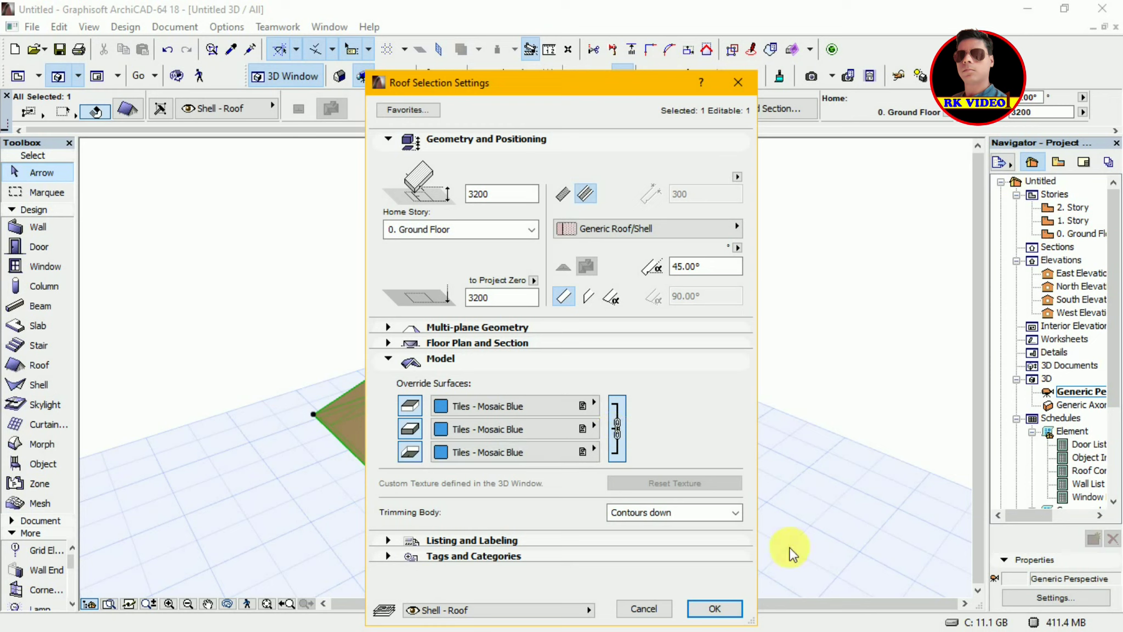
{"action": "left_click", "coordinate": [714, 609]}
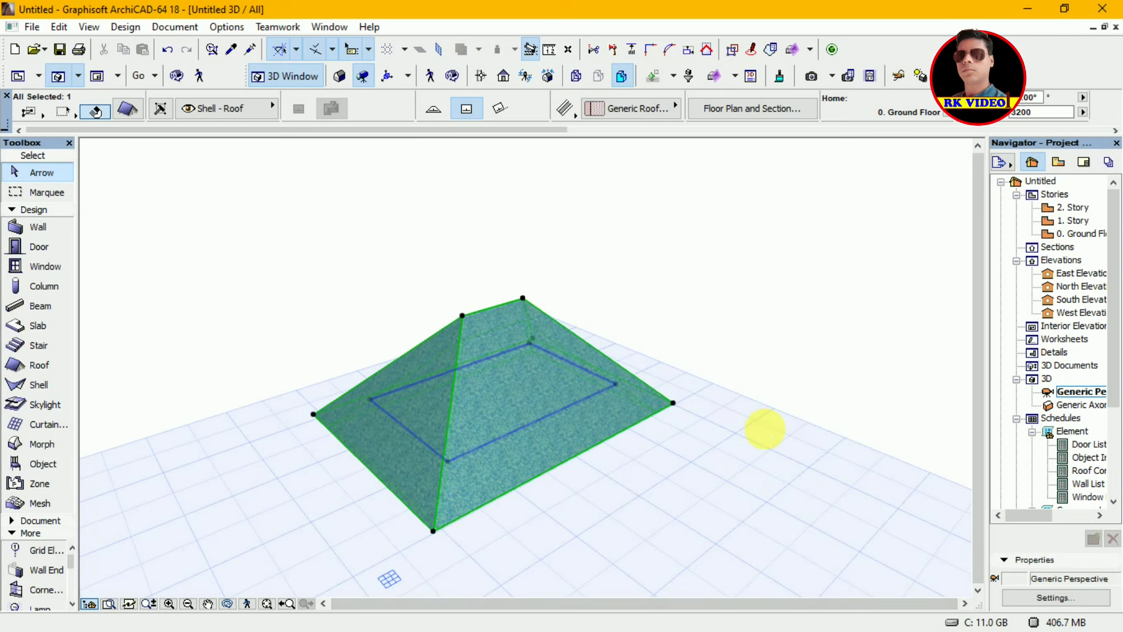
- Check the tiled roof in 3D, return to the ground floor plan and select the roof there
{"action": "key", "text": "o"}
{"action": "left_click_drag", "start_coordinate": [601, 434], "coordinate": [574, 487]}
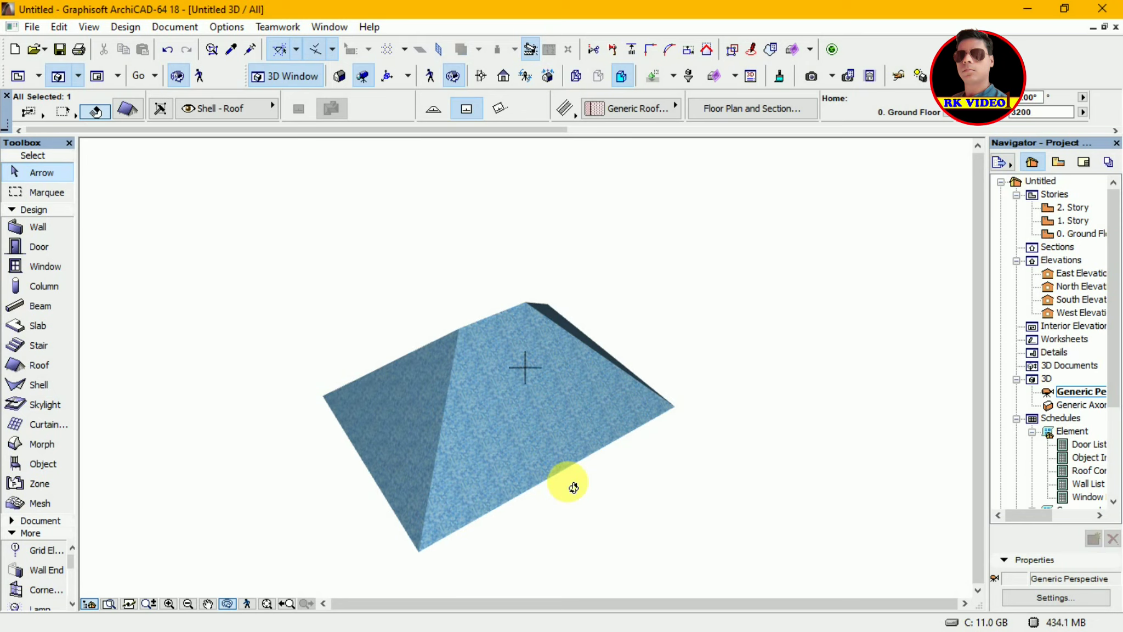
{"action": "key", "text": "F2"}
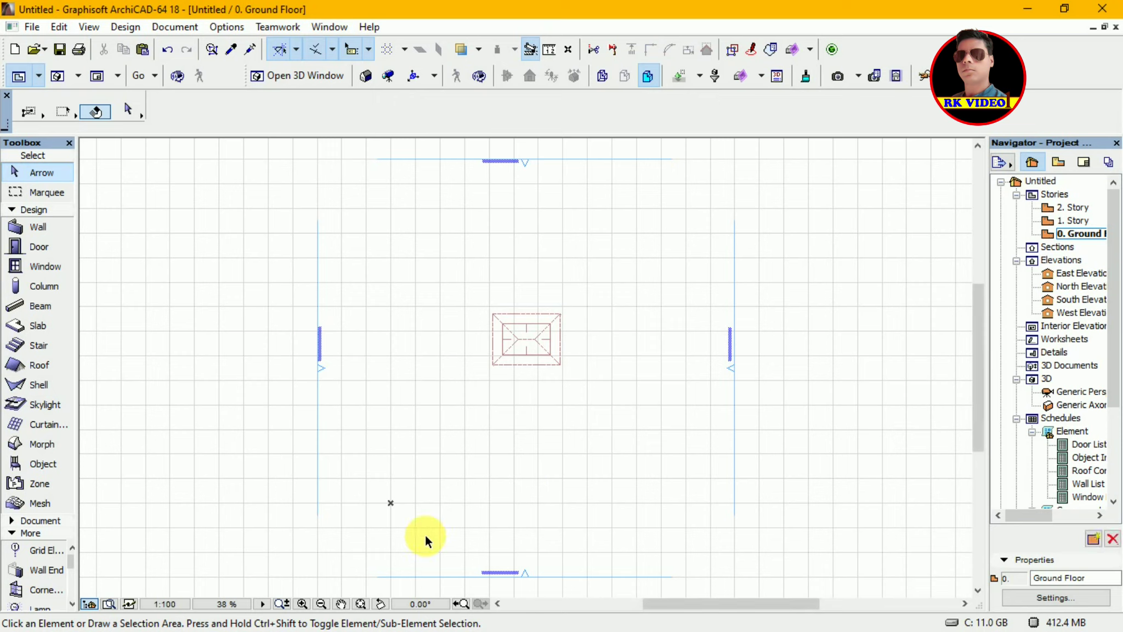
{"action": "left_click", "coordinate": [360, 604]}
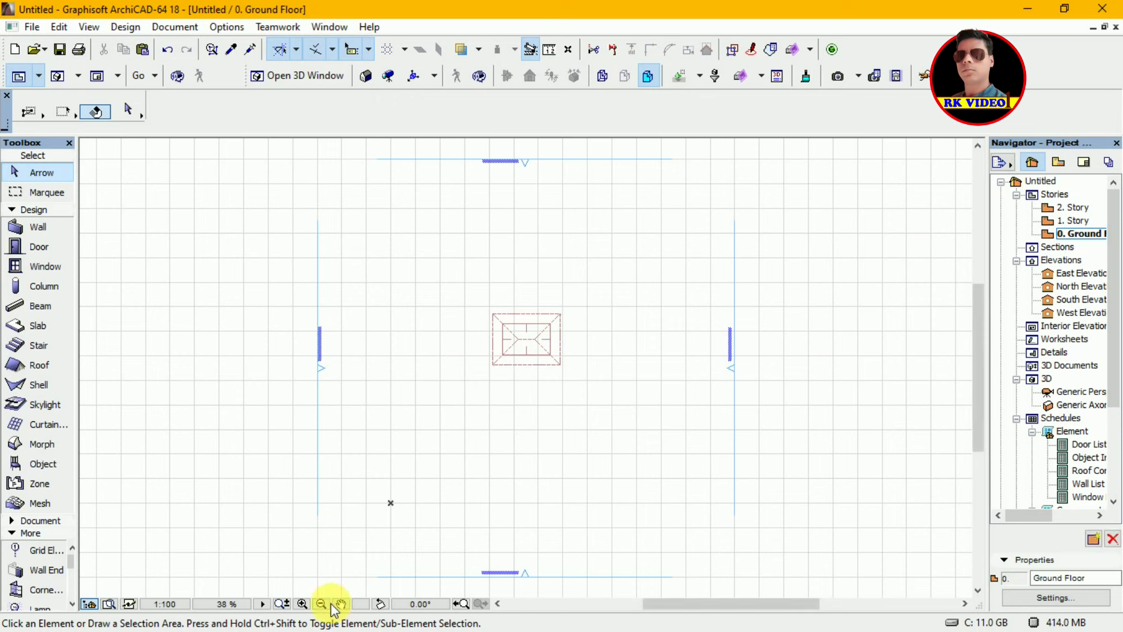
{"action": "left_click", "coordinate": [301, 604]}
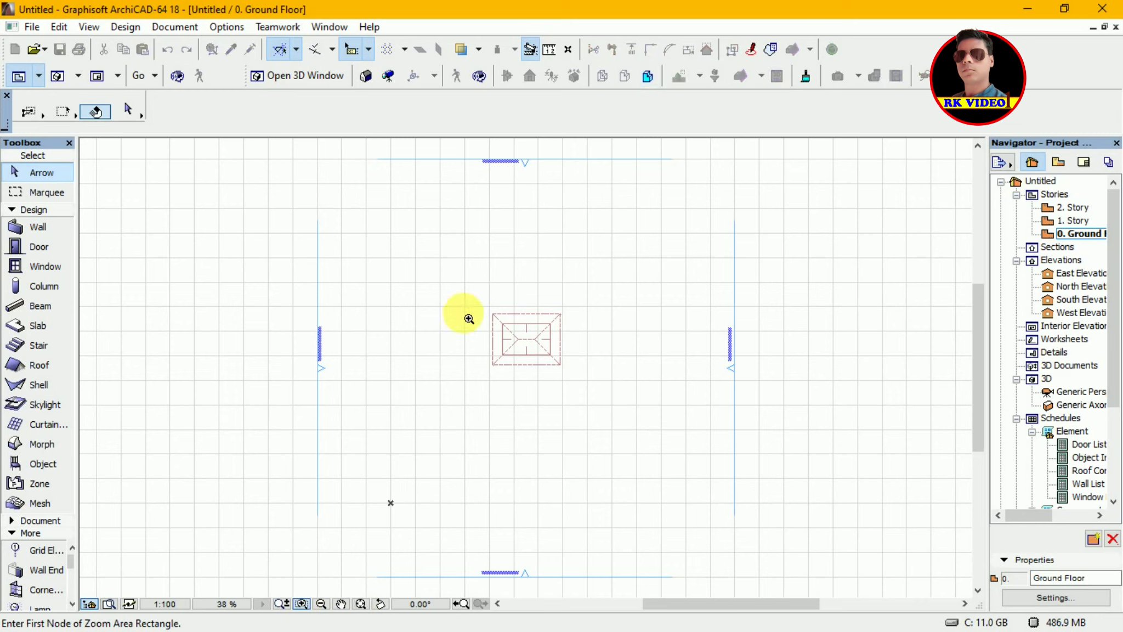
{"action": "left_click", "coordinate": [477, 302]}
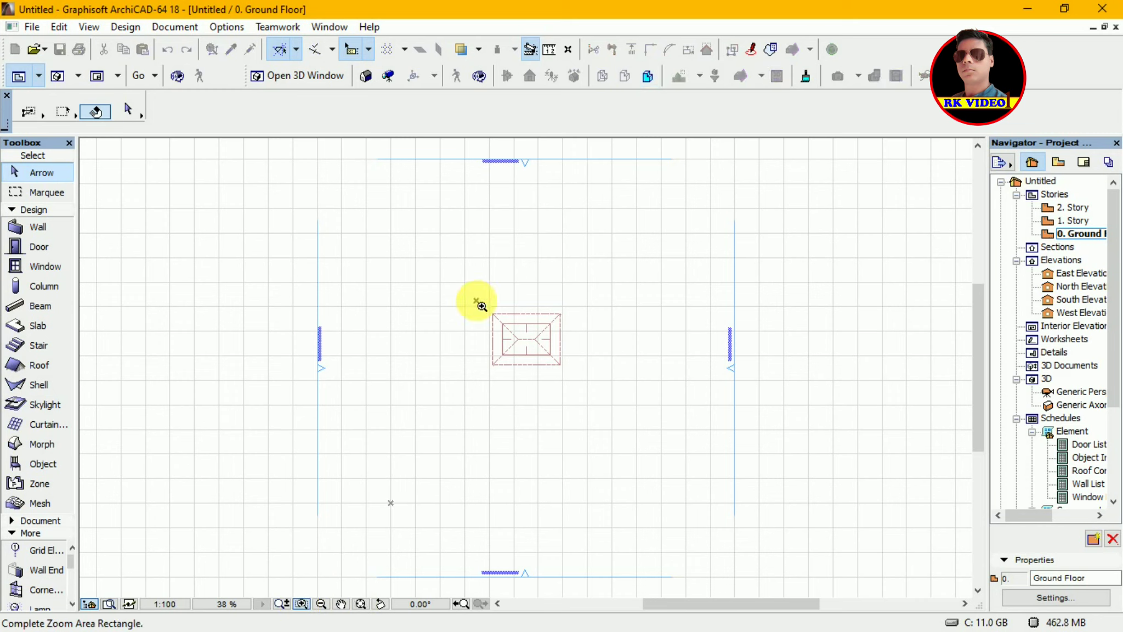
{"action": "left_click", "coordinate": [590, 395]}
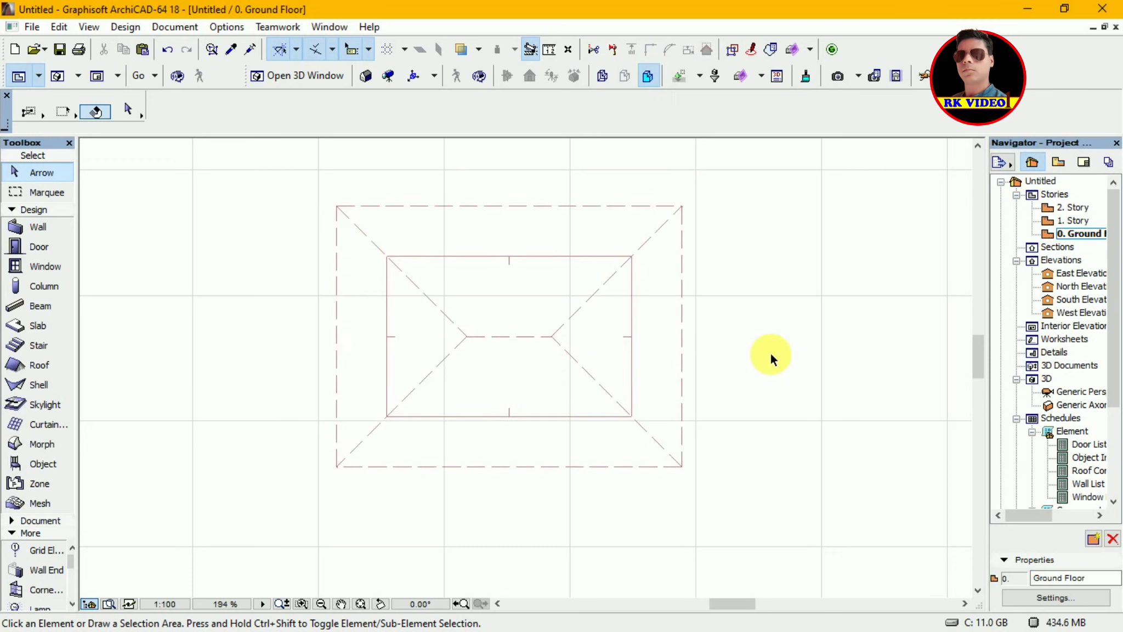
{"action": "left_click", "coordinate": [683, 468]}
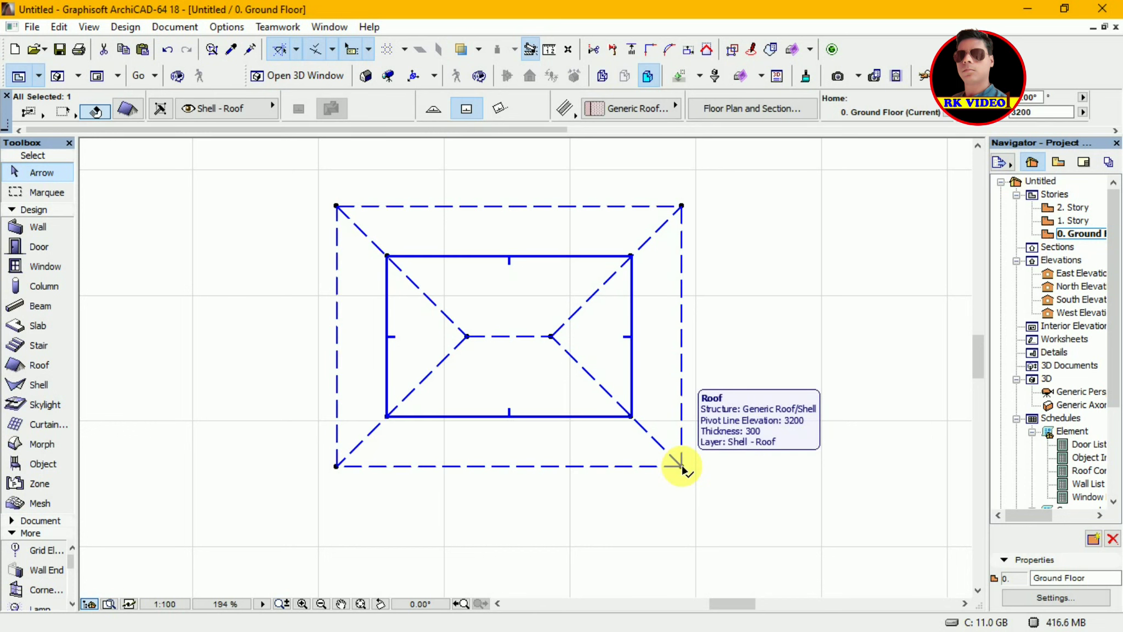
- Restore the ground floor plan to a smaller floating window and frame the selected roof in it
{"action": "left_click", "coordinate": [1105, 26]}
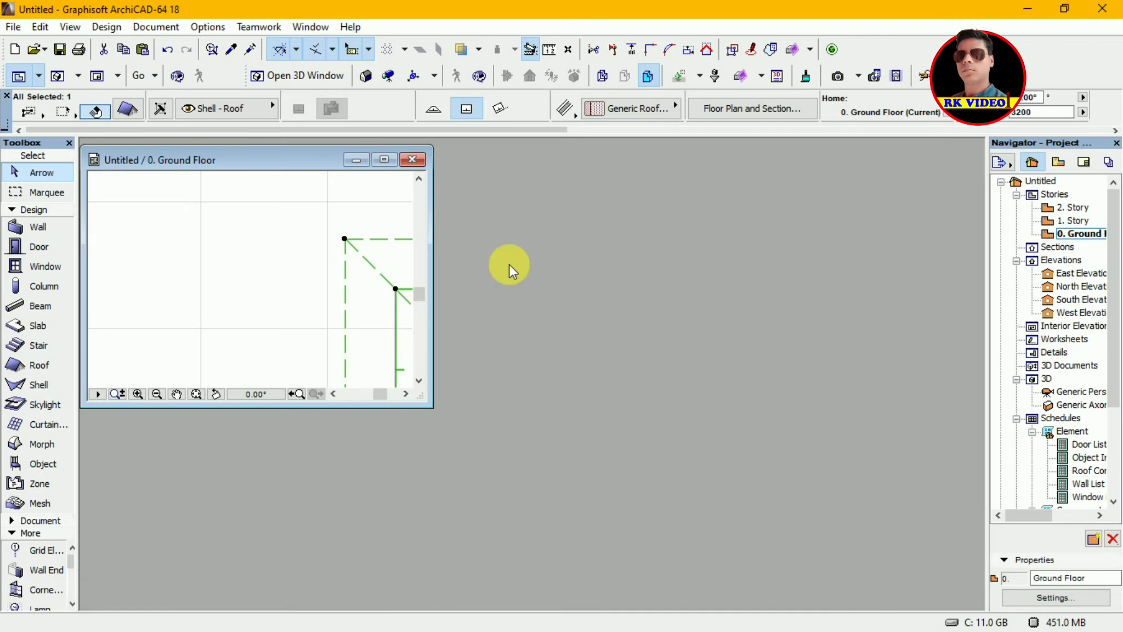
{"action": "left_click", "coordinate": [196, 394]}
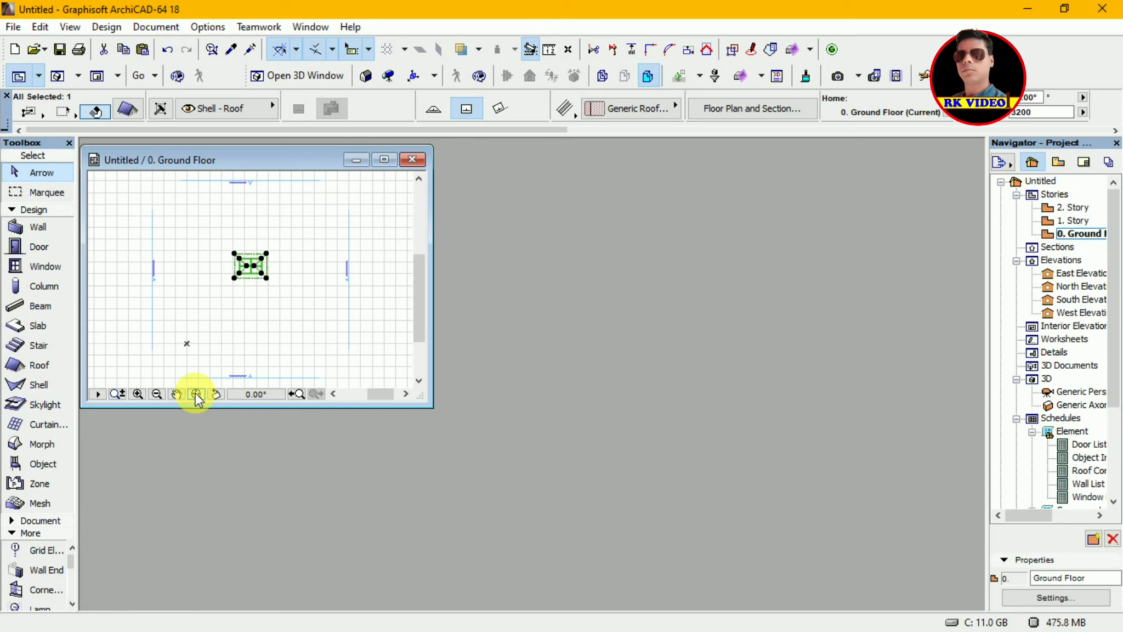
{"action": "left_click", "coordinate": [138, 393]}
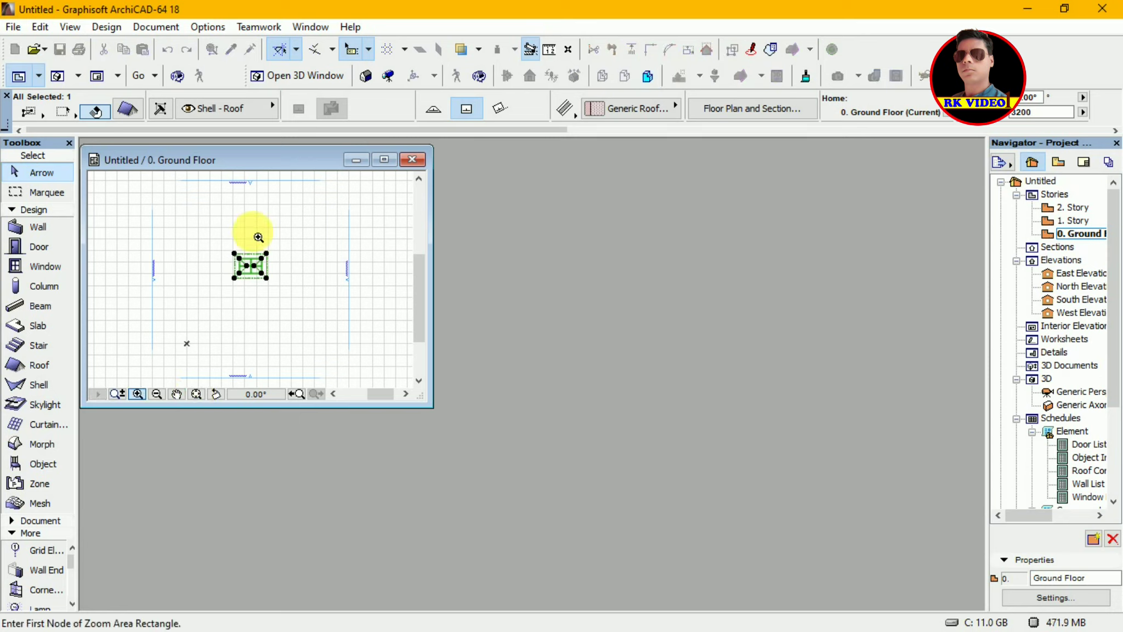
{"action": "left_click", "coordinate": [223, 247]}
{"action": "left_click", "coordinate": [285, 296]}
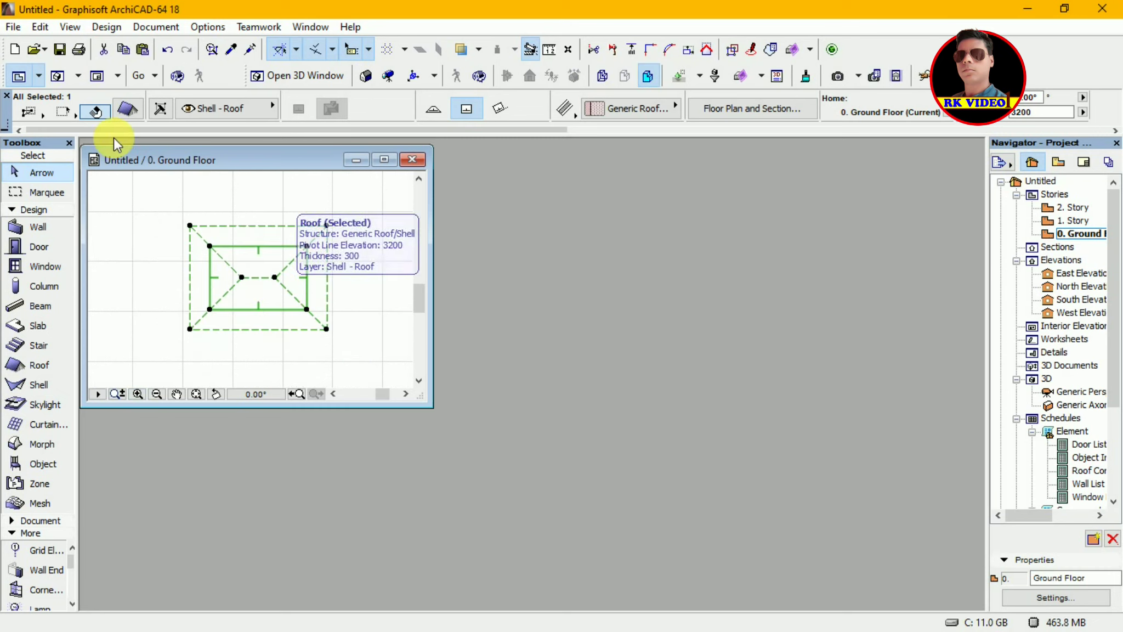
- Create a new library object and show its 2D script
{"action": "left_click", "coordinate": [12, 28]}
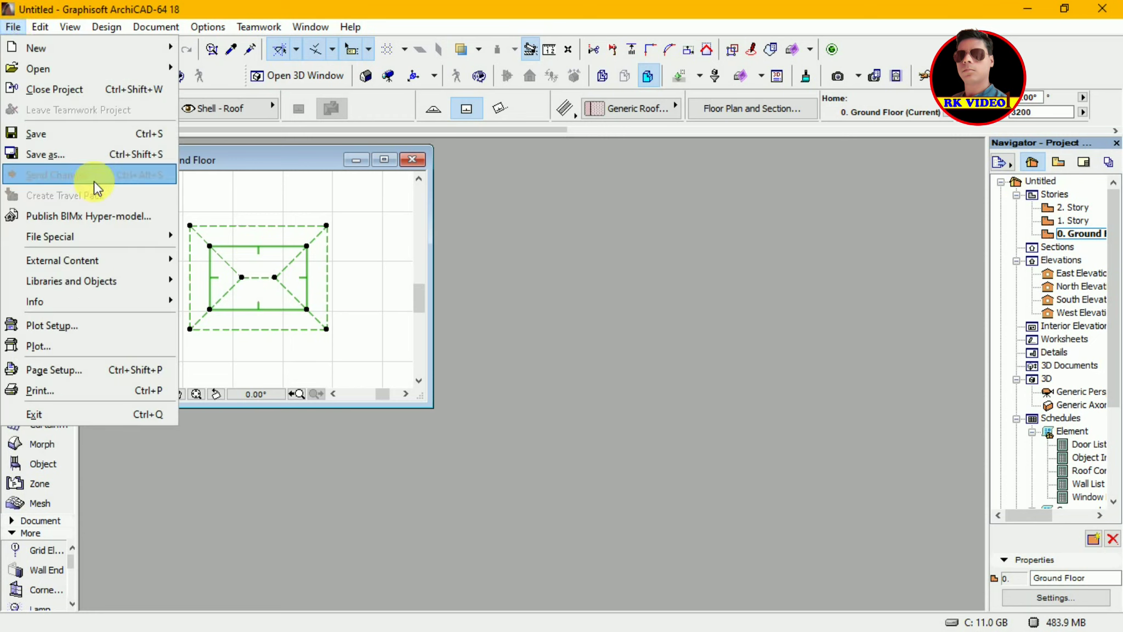
{"action": "mouse_move", "coordinate": [163, 286]}
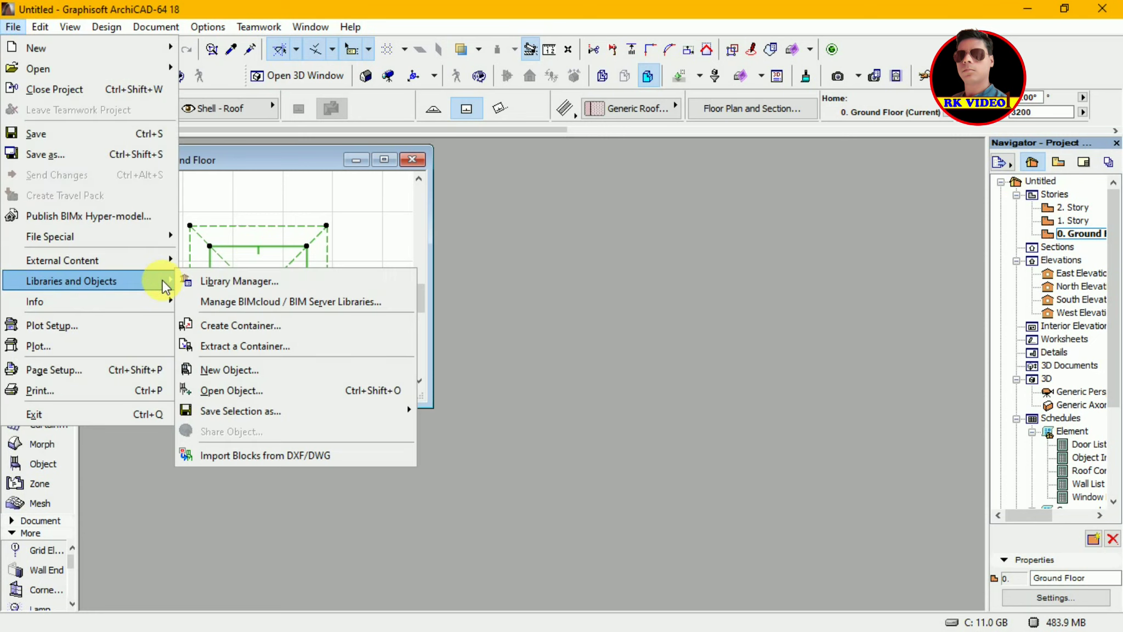
{"action": "left_click", "coordinate": [228, 371]}
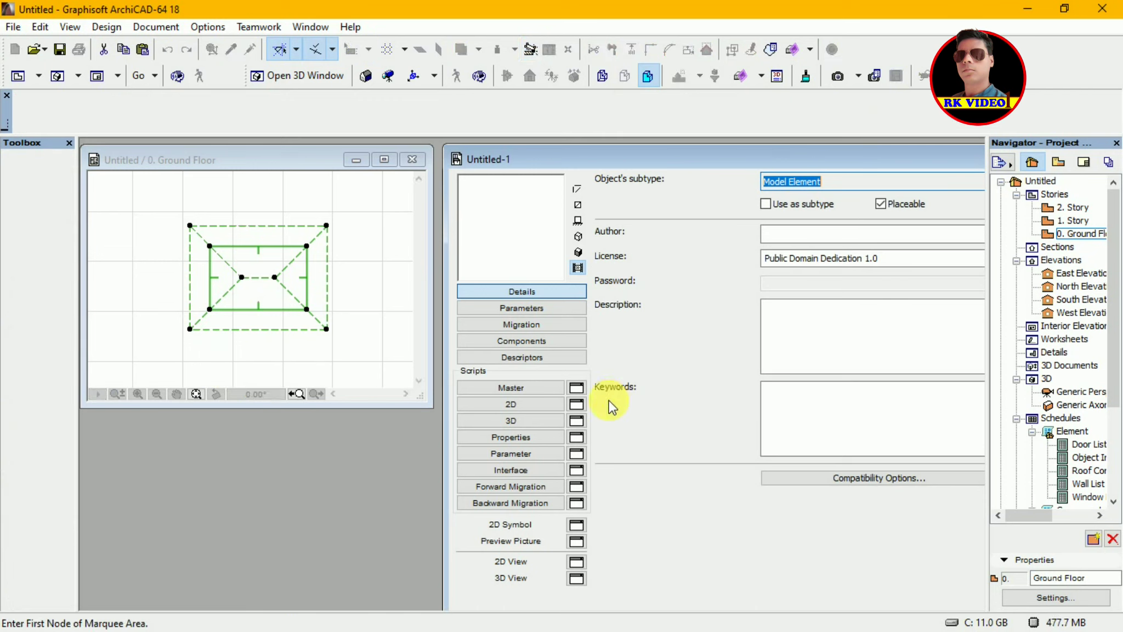
{"action": "left_click", "coordinate": [541, 404]}
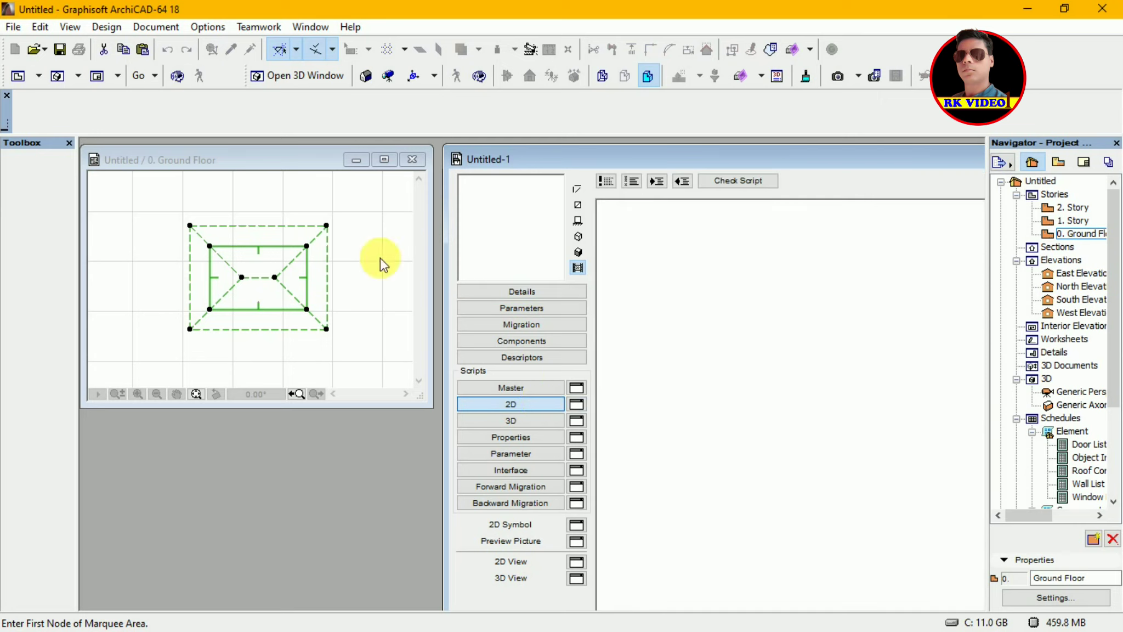
- Transfer the roof selected in the ground floor plan into the object's 2D script as GDL code
{"action": "left_click", "coordinate": [278, 154]}
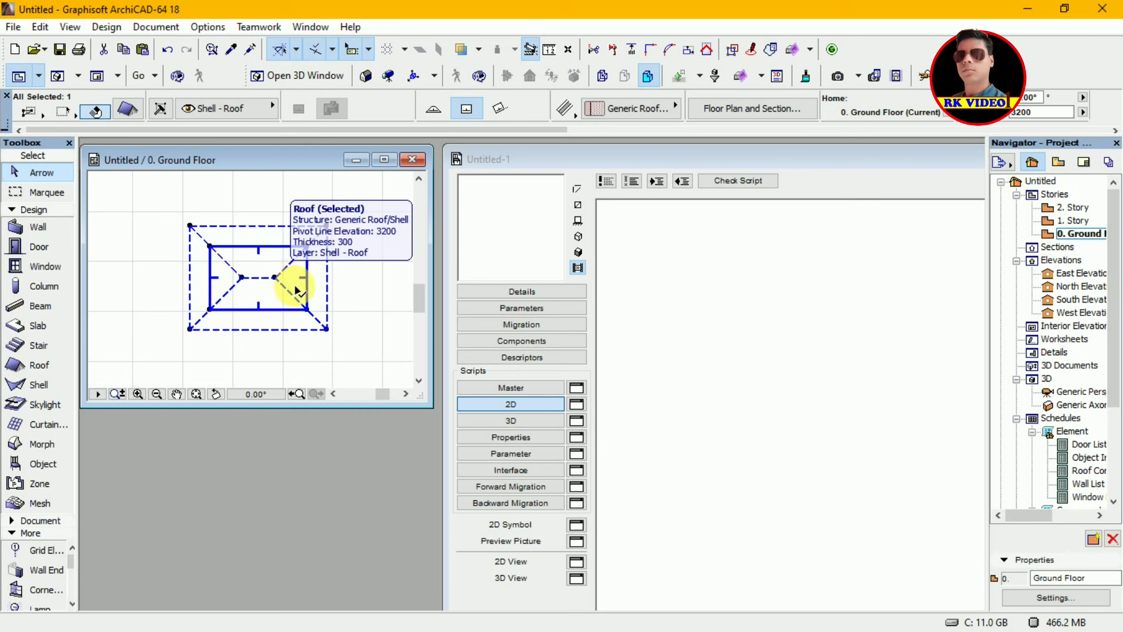
{"action": "left_click", "coordinate": [294, 282]}
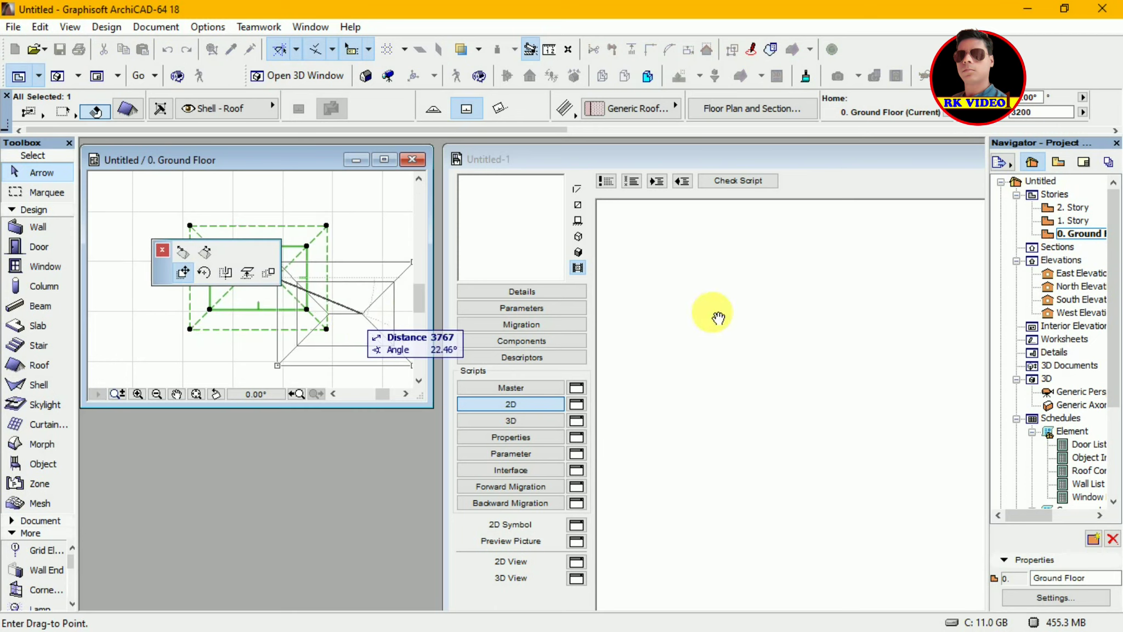
{"action": "left_click", "coordinate": [723, 343]}
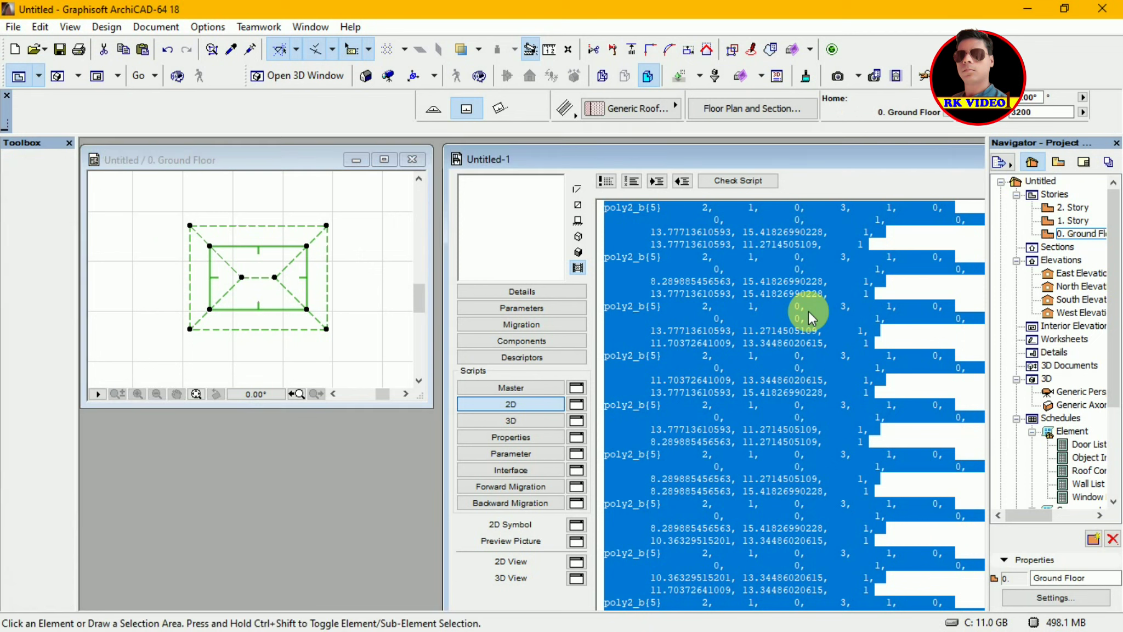
{"action": "left_click", "coordinate": [749, 306]}
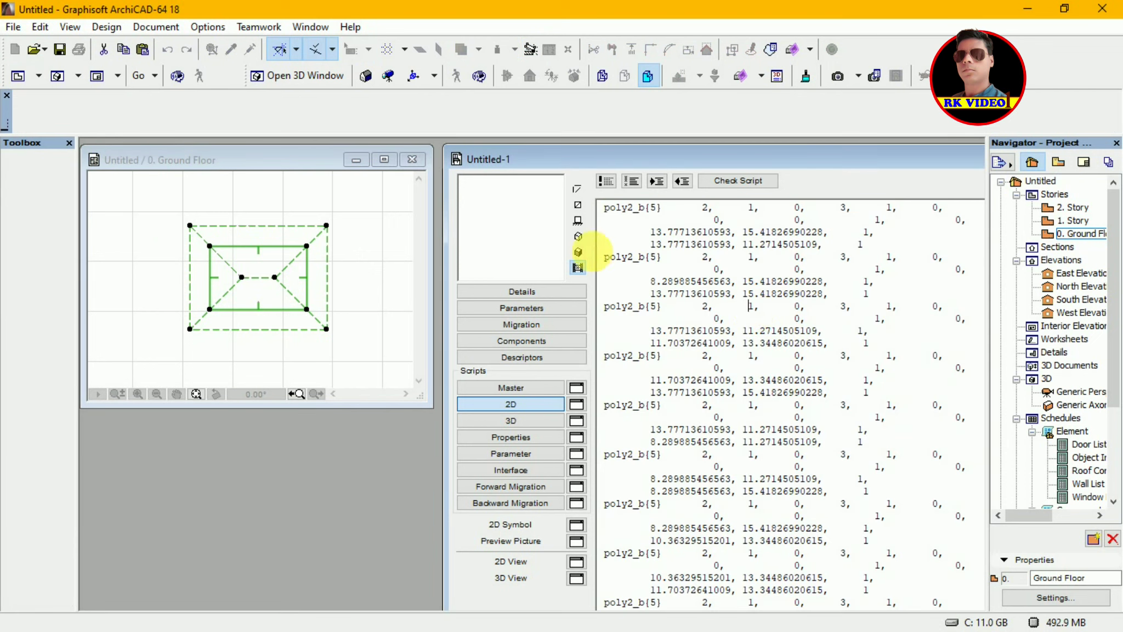
- Check the object's 2D symbol, elevation and 3D previews, and view its 2D View window briefly before closing it
{"action": "left_click", "coordinate": [578, 205]}
{"action": "left_click", "coordinate": [577, 205]}
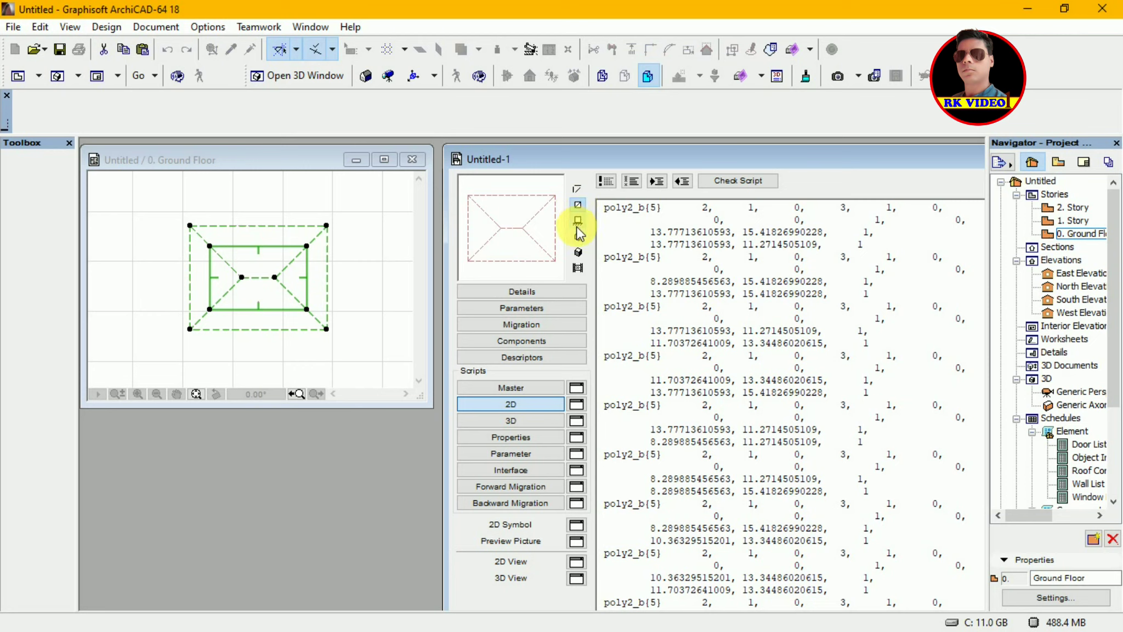
{"action": "left_click", "coordinate": [578, 226]}
{"action": "left_click", "coordinate": [579, 236]}
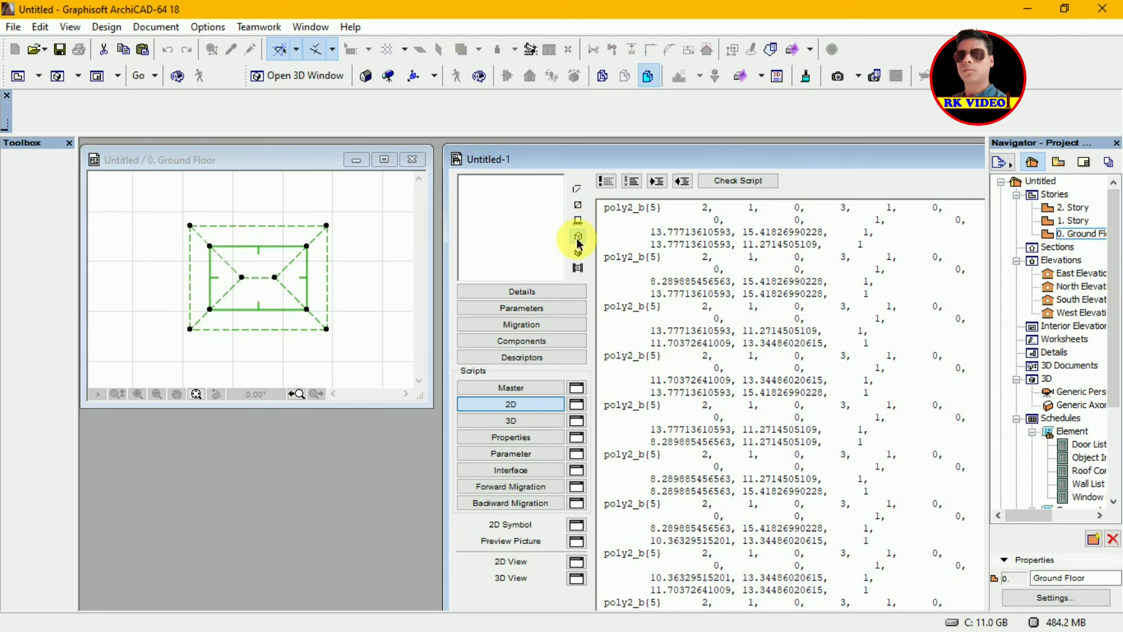
{"action": "left_click", "coordinate": [578, 251]}
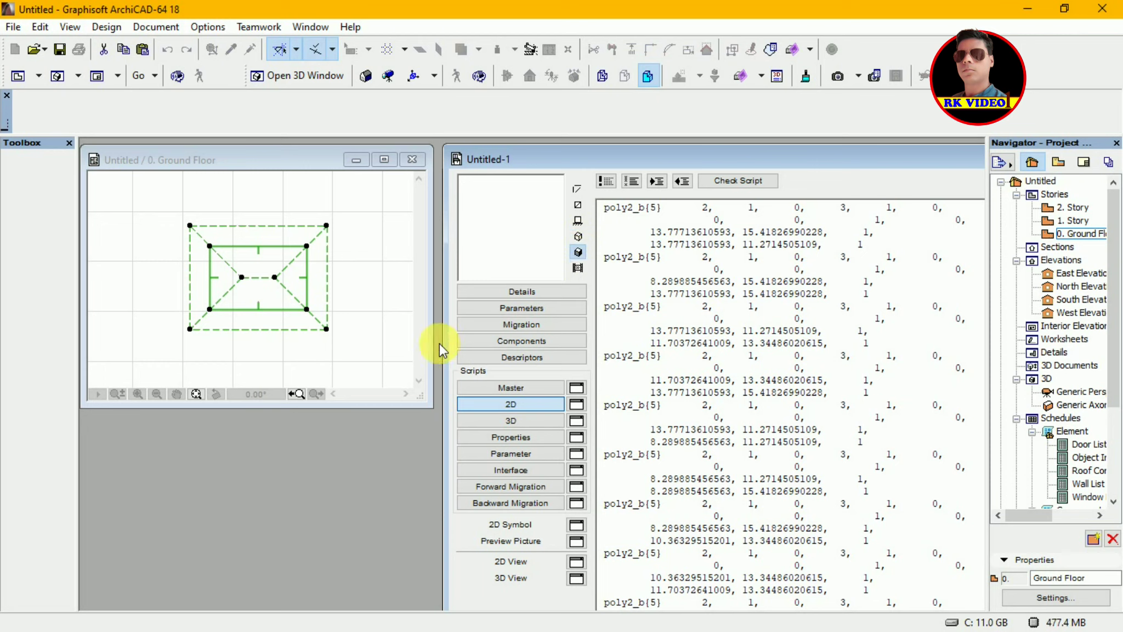
{"action": "left_click", "coordinate": [578, 563]}
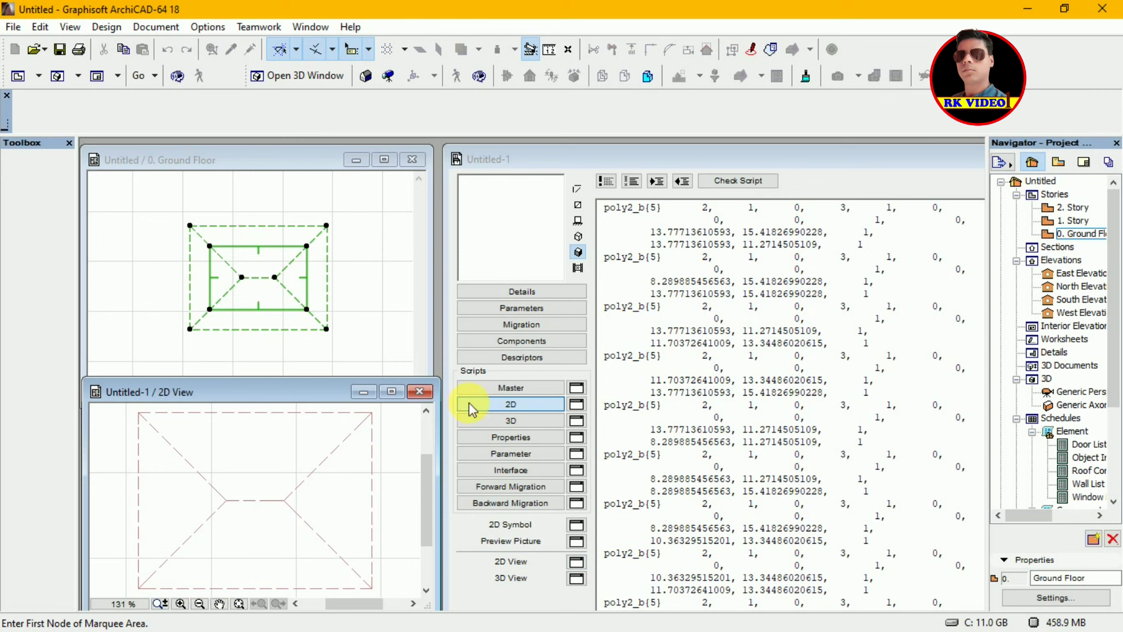
{"action": "left_click", "coordinate": [420, 392]}
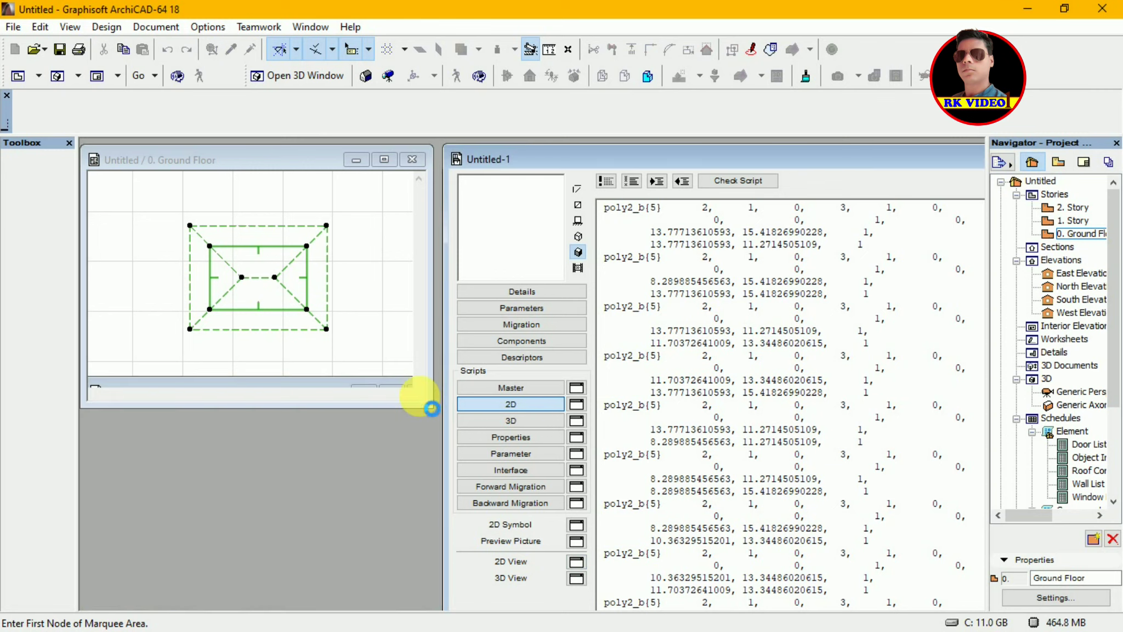
- Transfer the selected roof from the ground floor plan into the object's empty 3D script as GDL code
{"action": "left_click", "coordinate": [520, 421]}
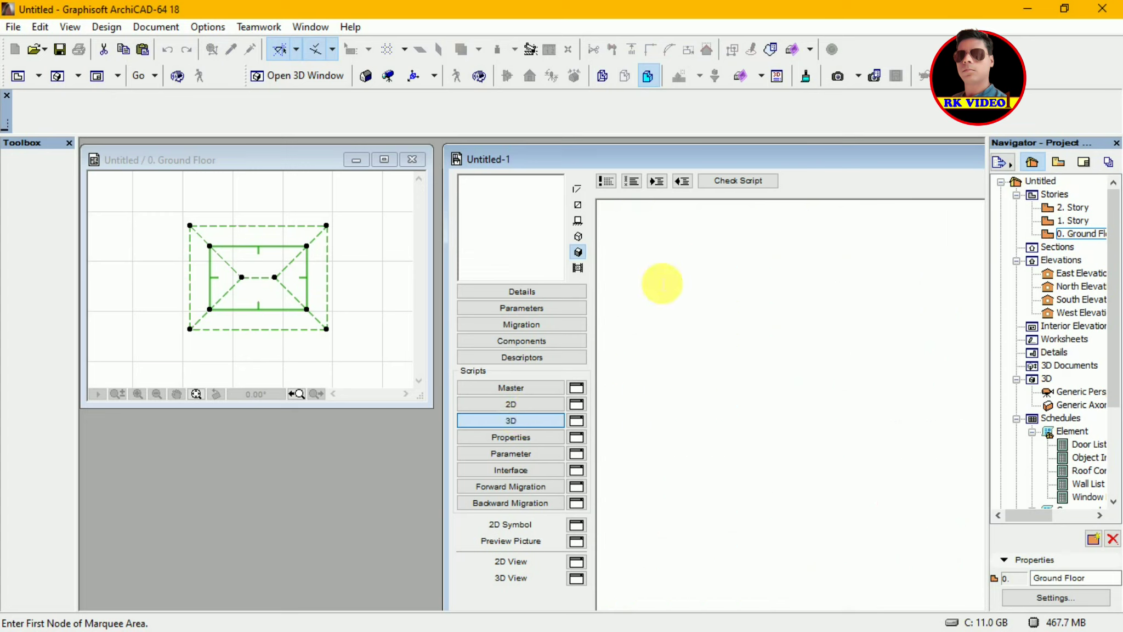
{"action": "left_click", "coordinate": [275, 278]}
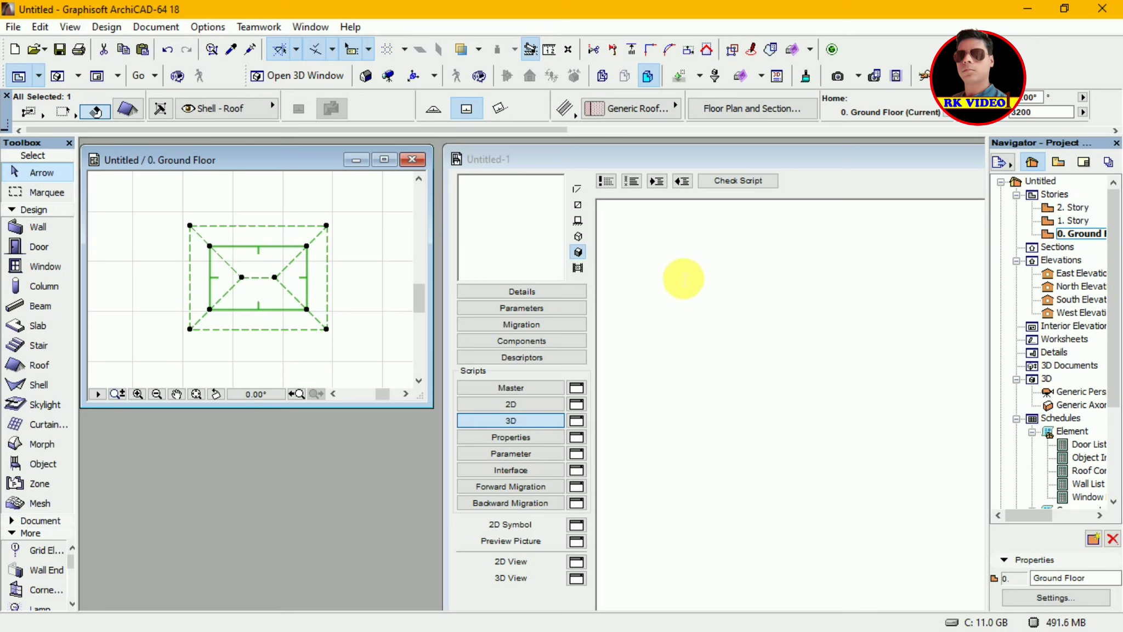
{"action": "left_click", "coordinate": [282, 278]}
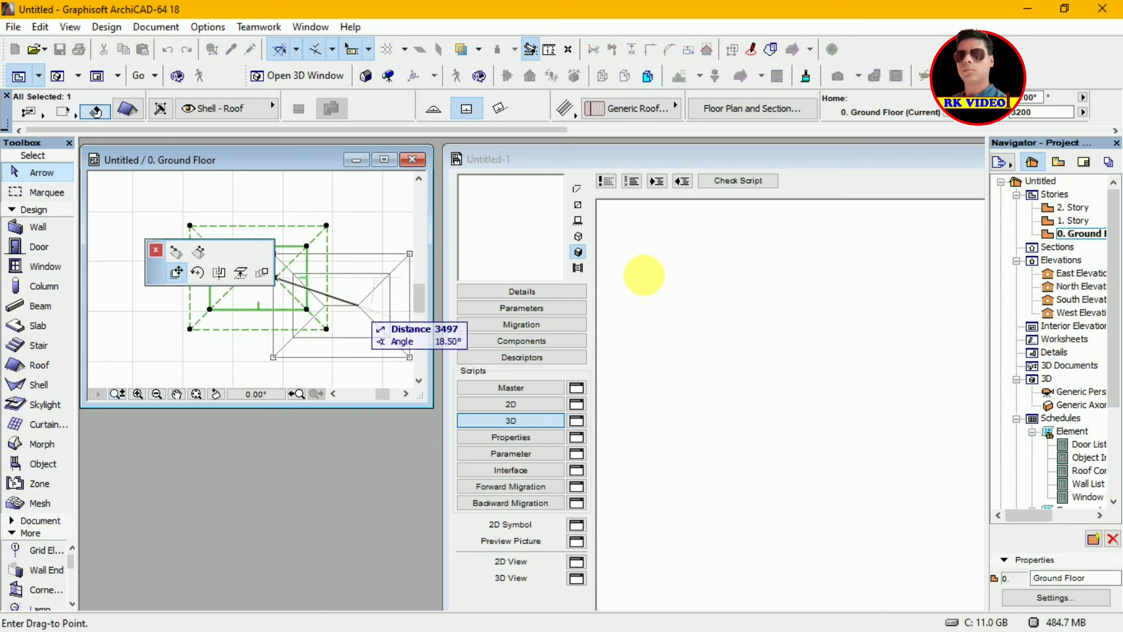
{"action": "left_click", "coordinate": [712, 314]}
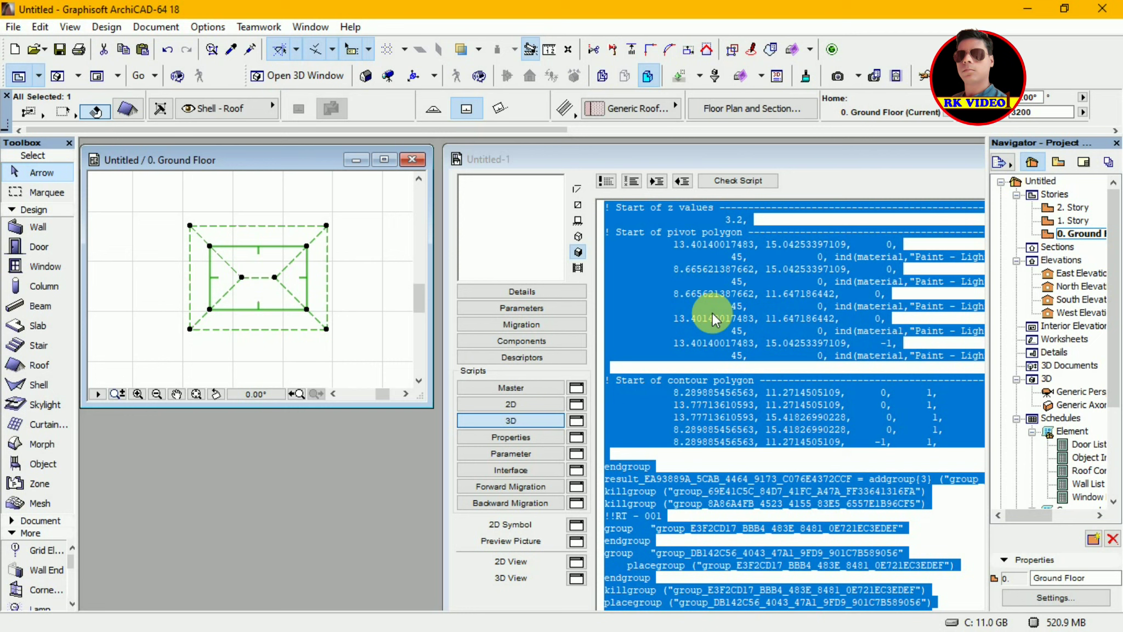
{"action": "left_click", "coordinate": [761, 333]}
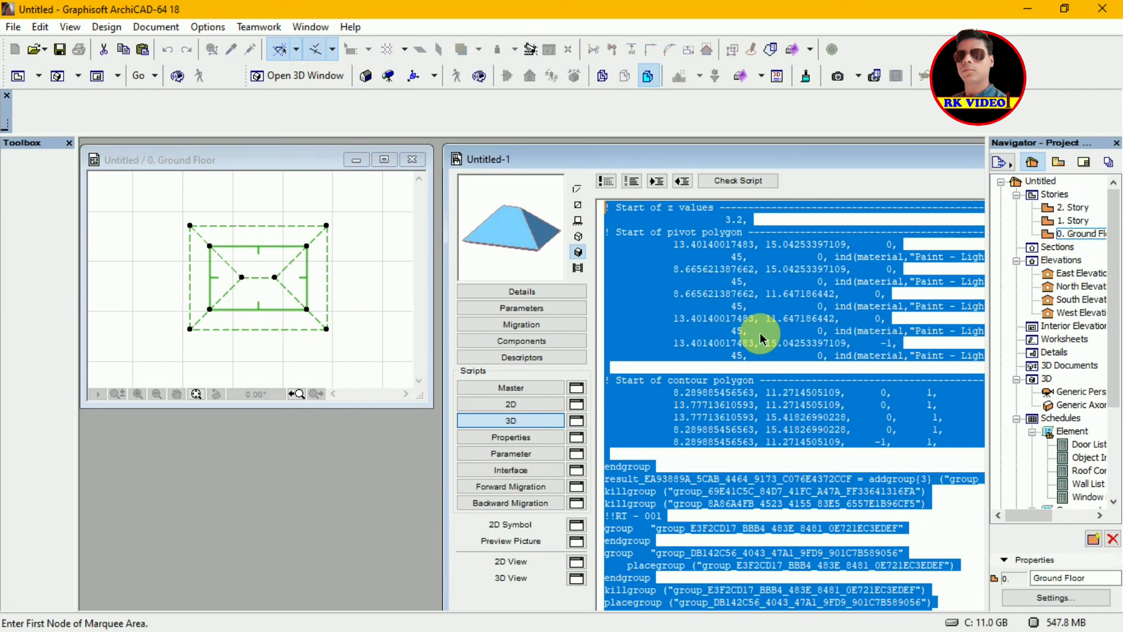
{"action": "left_click", "coordinate": [710, 329]}
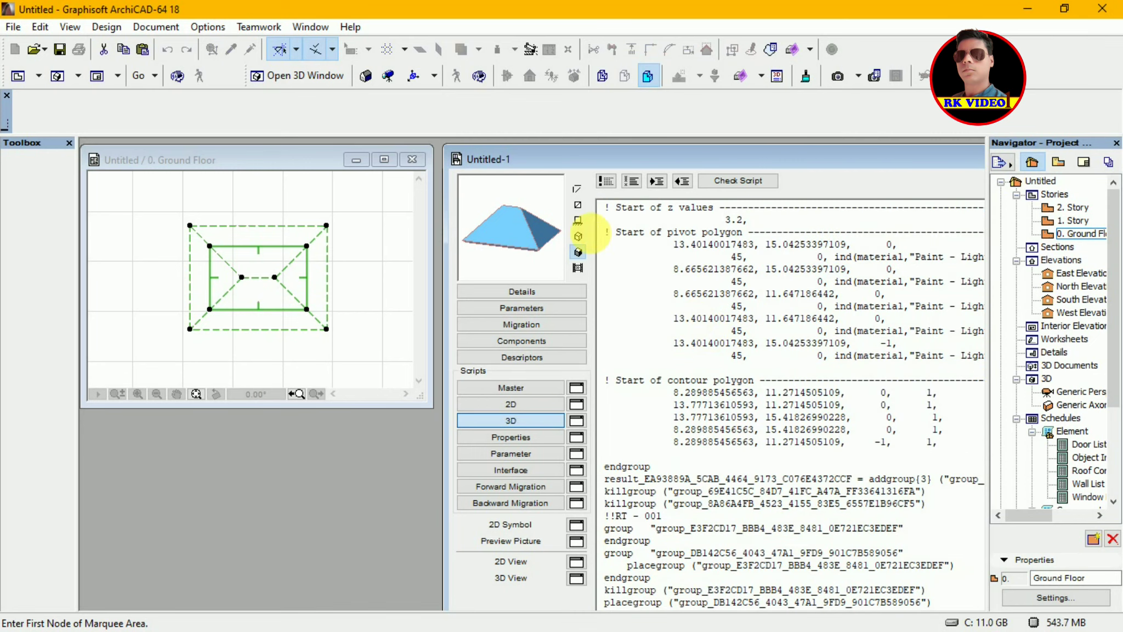
- Compare the object's wireframe, 2D symbol and elevation previews, ending on the shaded 3D preview
{"action": "left_click", "coordinate": [578, 237]}
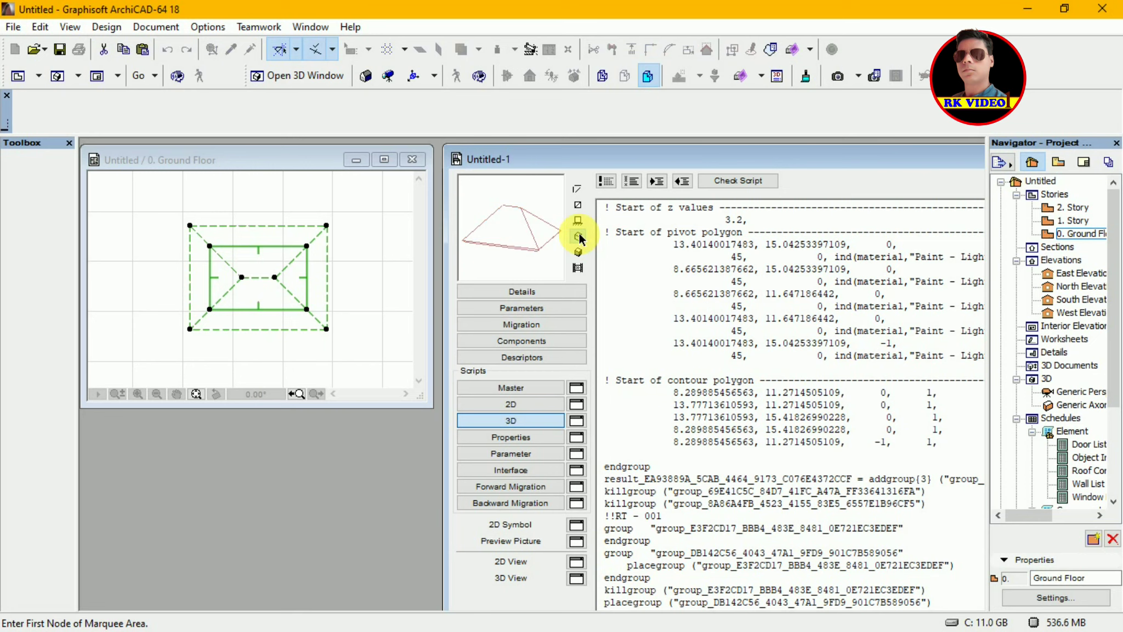
{"action": "left_click", "coordinate": [577, 206]}
{"action": "left_click", "coordinate": [577, 221]}
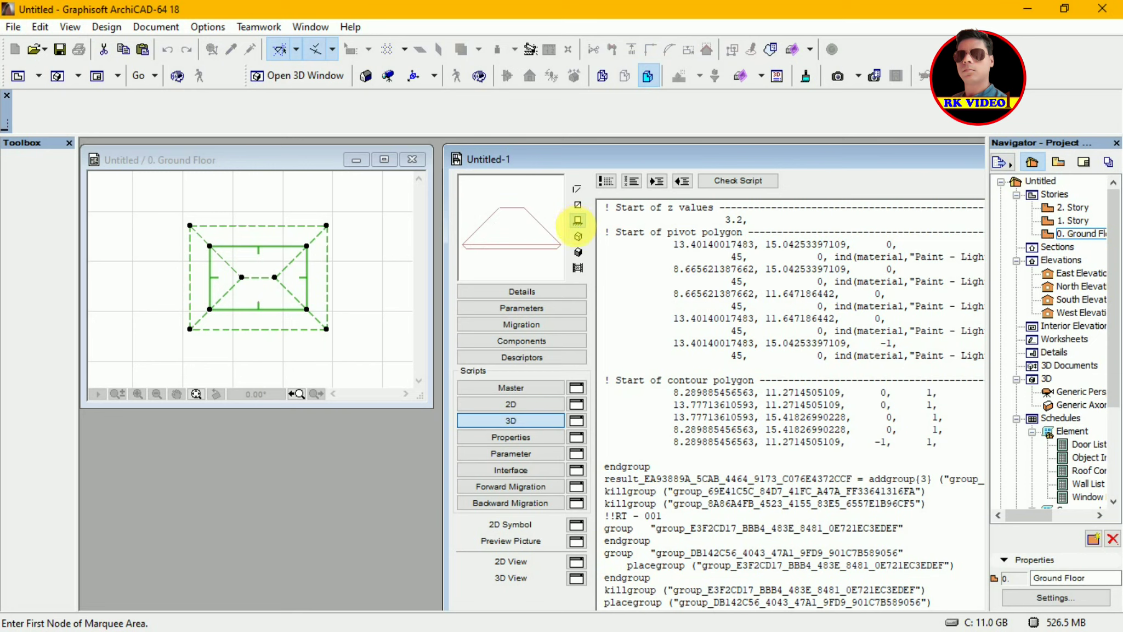
{"action": "left_click", "coordinate": [578, 236]}
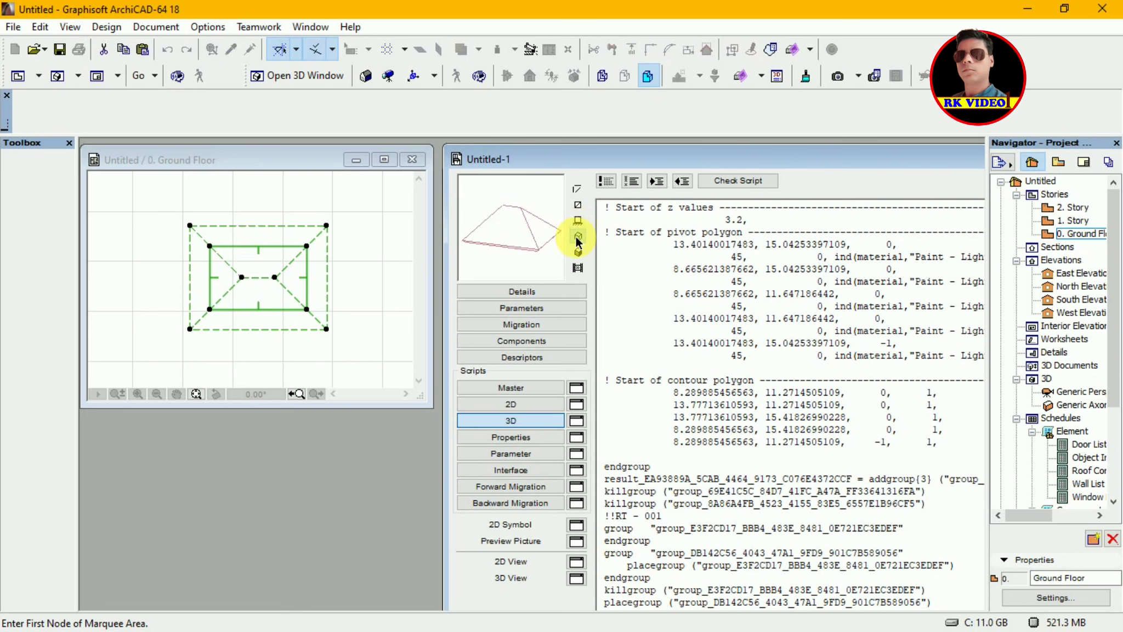
{"action": "left_click", "coordinate": [577, 251]}
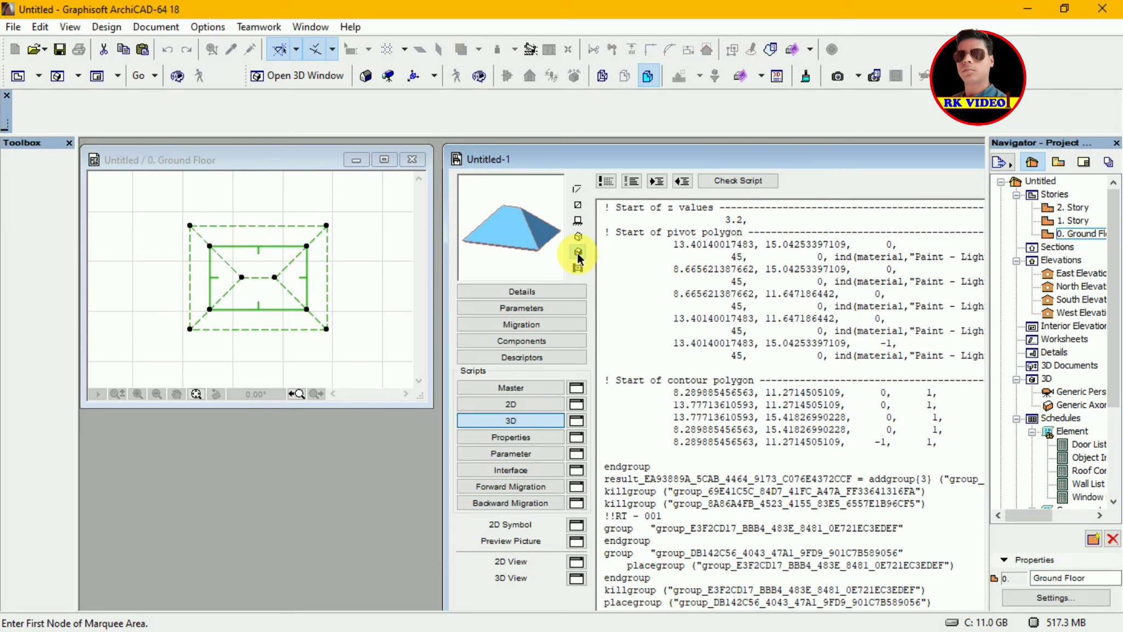
- Open the object's 3D View window and place it over the lower part of the ground floor plan
{"action": "left_click", "coordinate": [574, 582]}
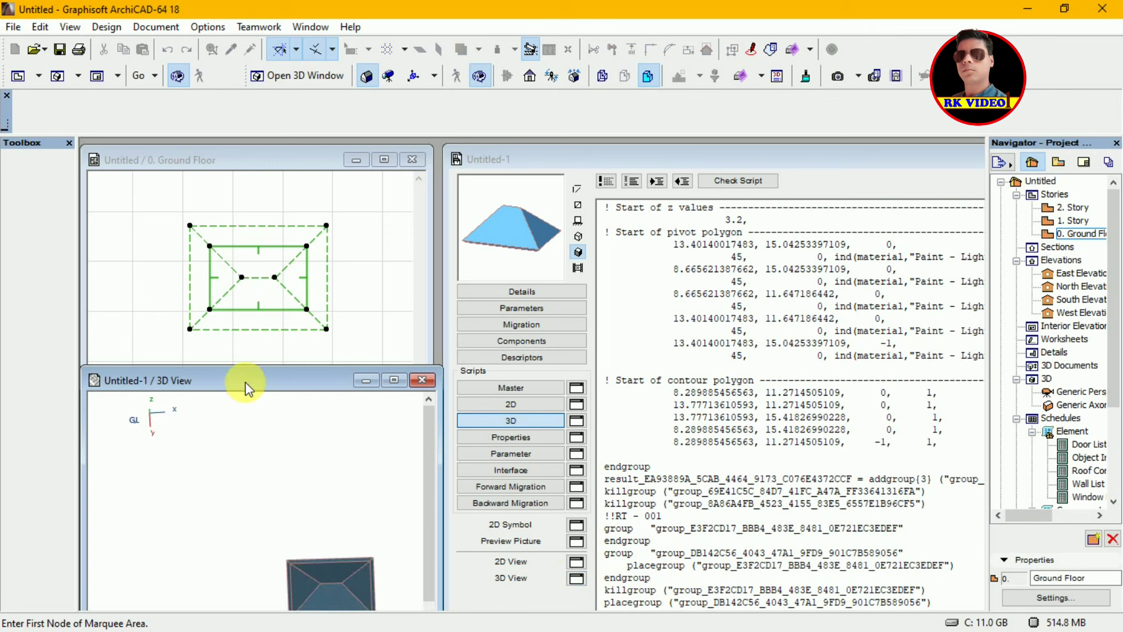
{"action": "left_click_drag", "start_coordinate": [245, 387], "coordinate": [262, 286]}
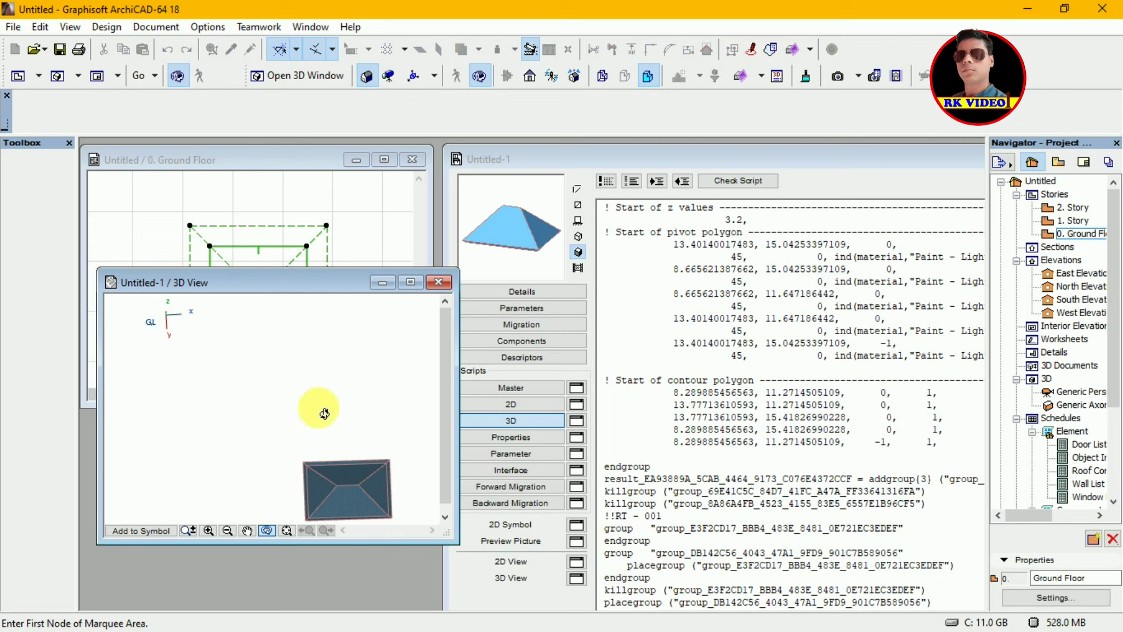
{"action": "left_click_drag", "start_coordinate": [325, 285], "coordinate": [319, 259]}
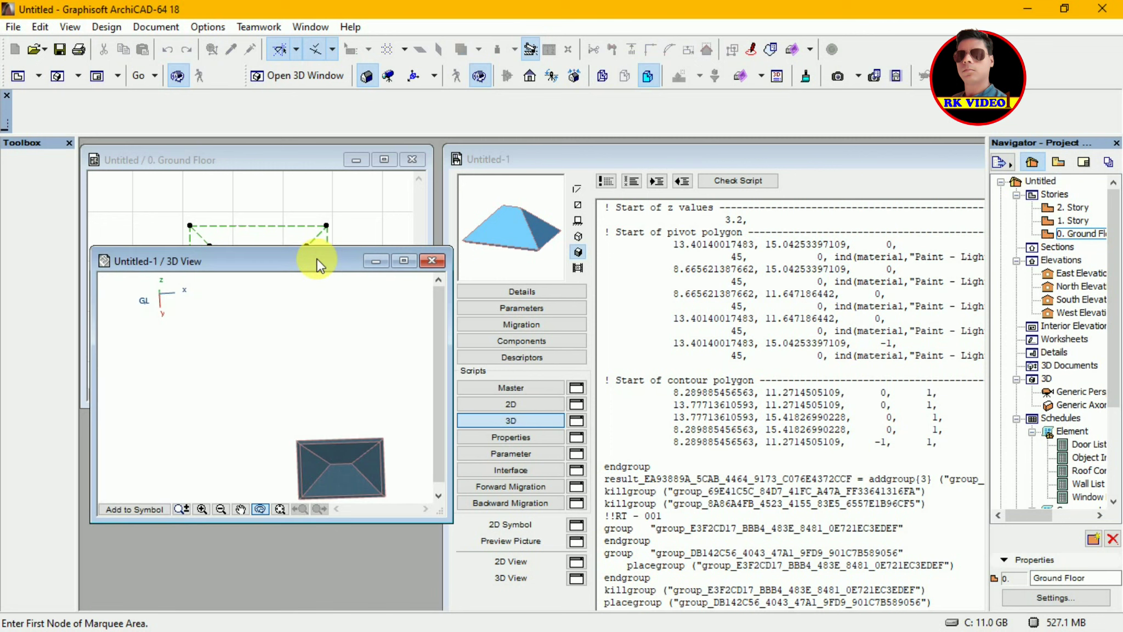
- Examine the roof object's shape and tiled surfaces from several angles and up close in its 3D View
{"action": "left_click_drag", "start_coordinate": [257, 396], "coordinate": [163, 338]}
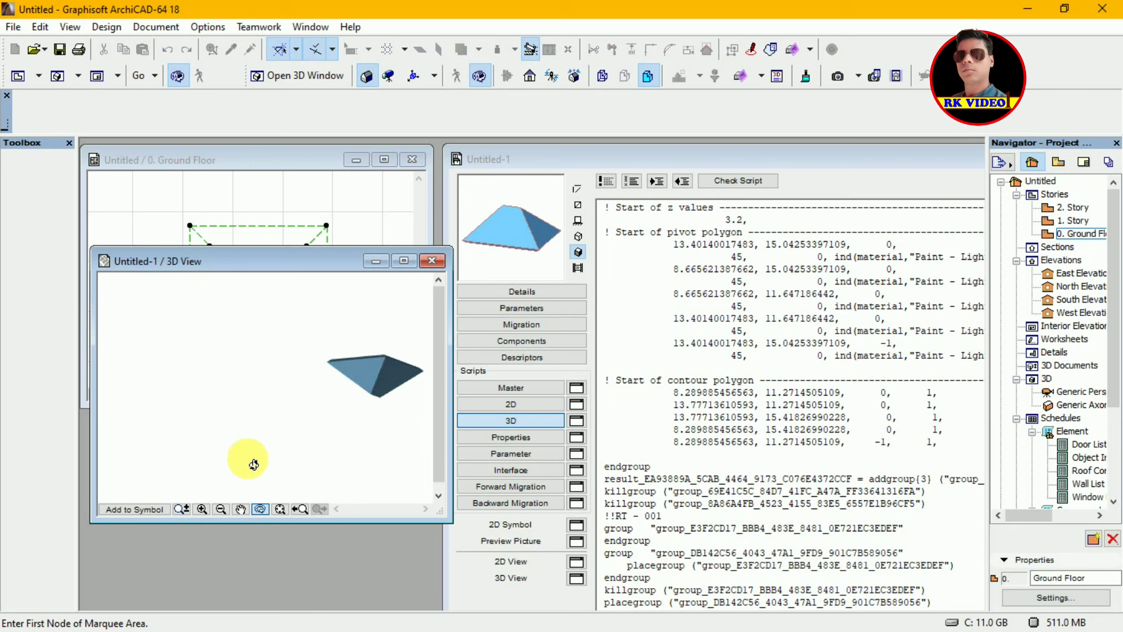
{"action": "left_click", "coordinate": [280, 509]}
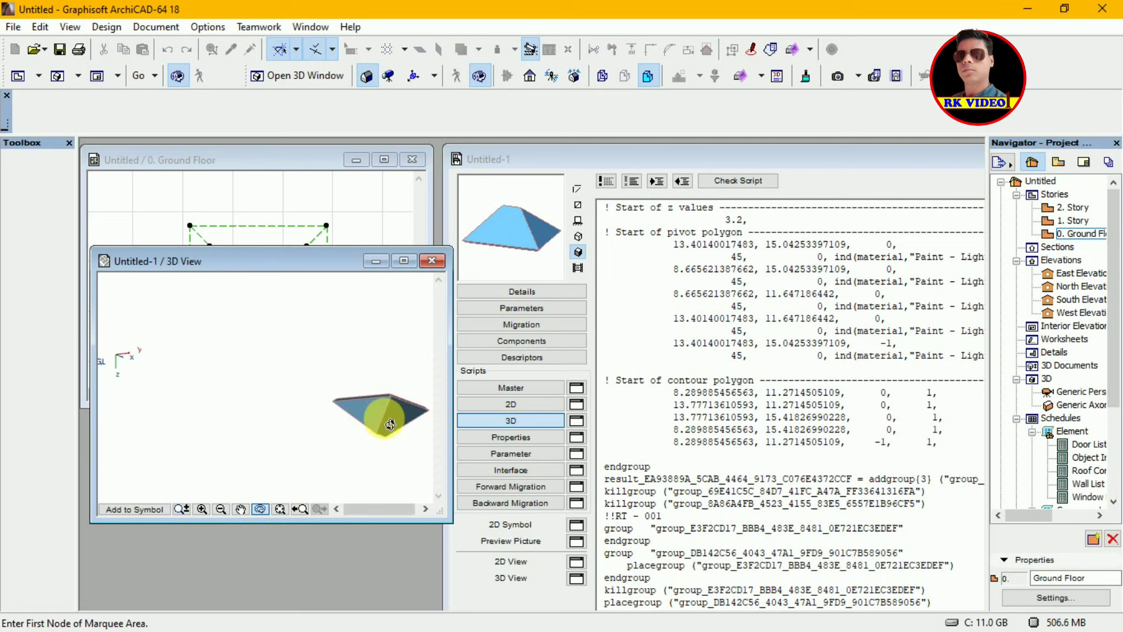
{"action": "left_click_drag", "start_coordinate": [410, 443], "coordinate": [309, 321]}
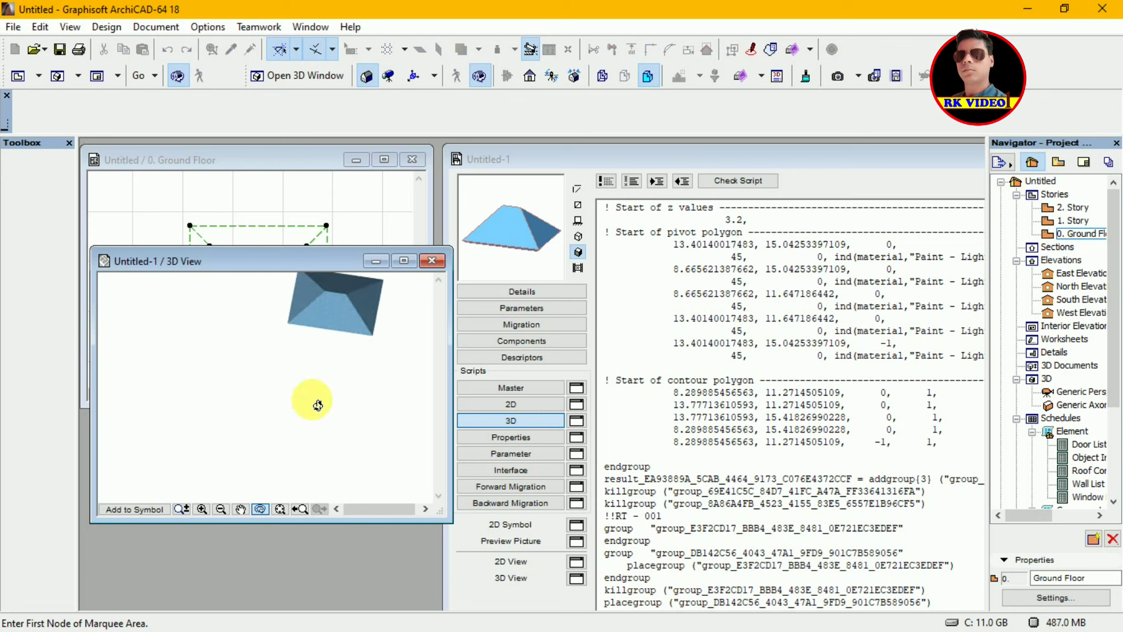
{"action": "left_click_drag", "start_coordinate": [325, 420], "coordinate": [368, 326]}
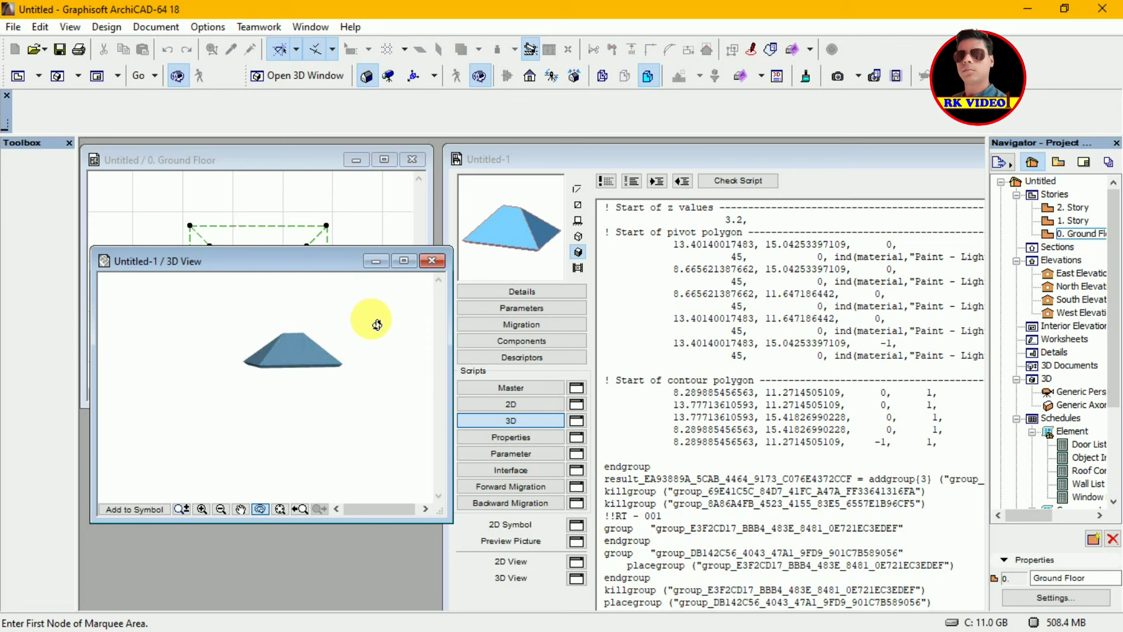
{"action": "left_click", "coordinate": [241, 509]}
{"action": "left_click_drag", "start_coordinate": [324, 380], "coordinate": [304, 404]}
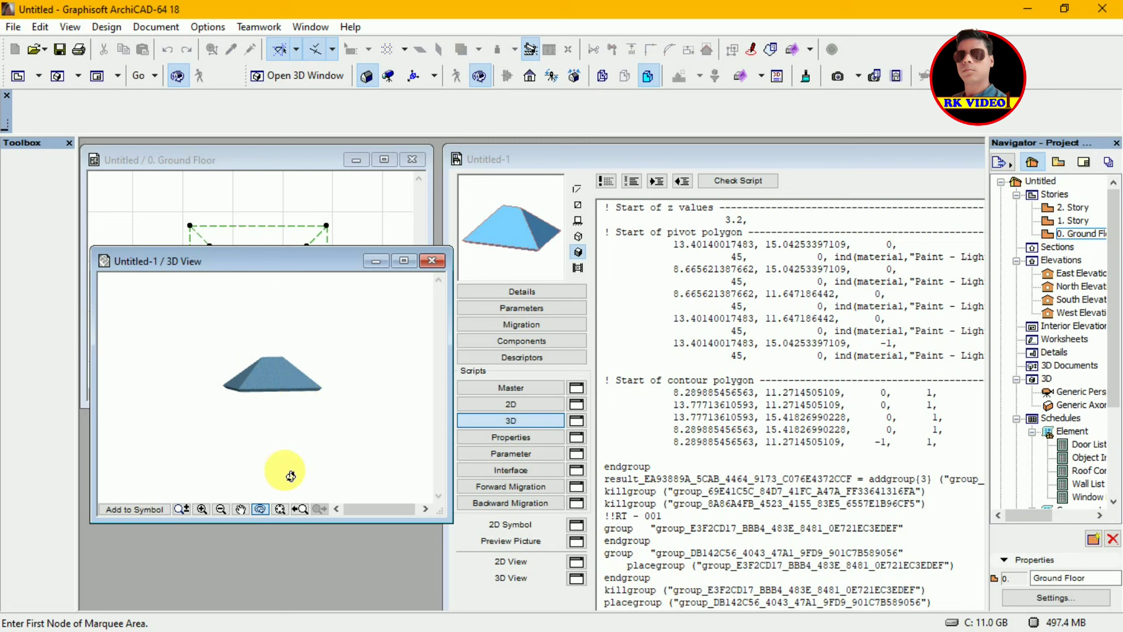
{"action": "left_click_drag", "start_coordinate": [291, 414], "coordinate": [354, 470]}
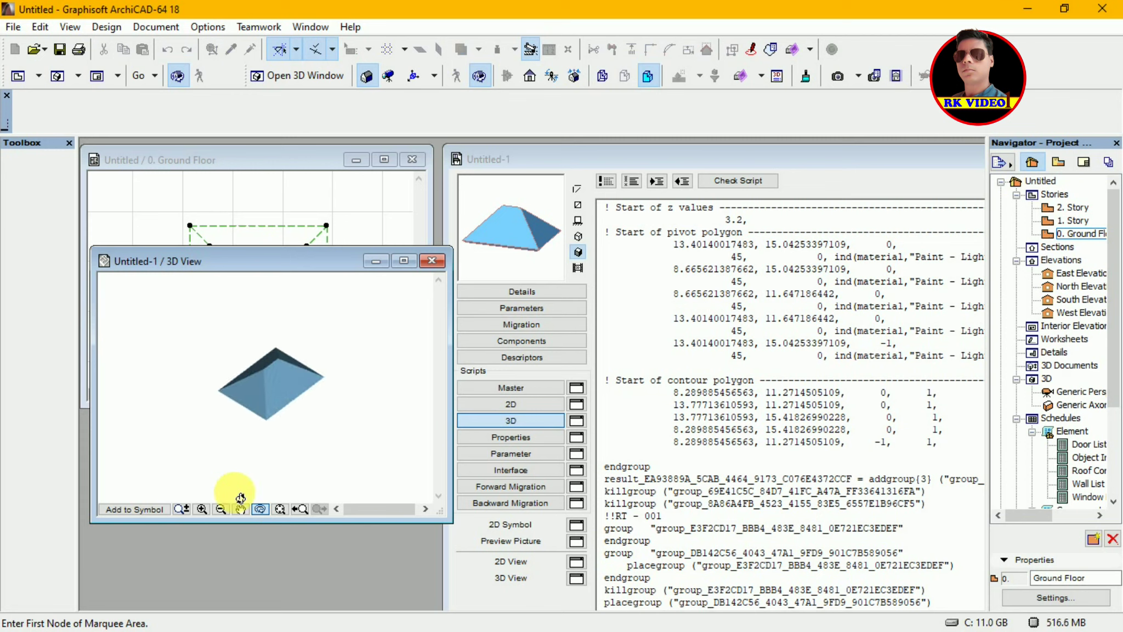
{"action": "left_click", "coordinate": [202, 509]}
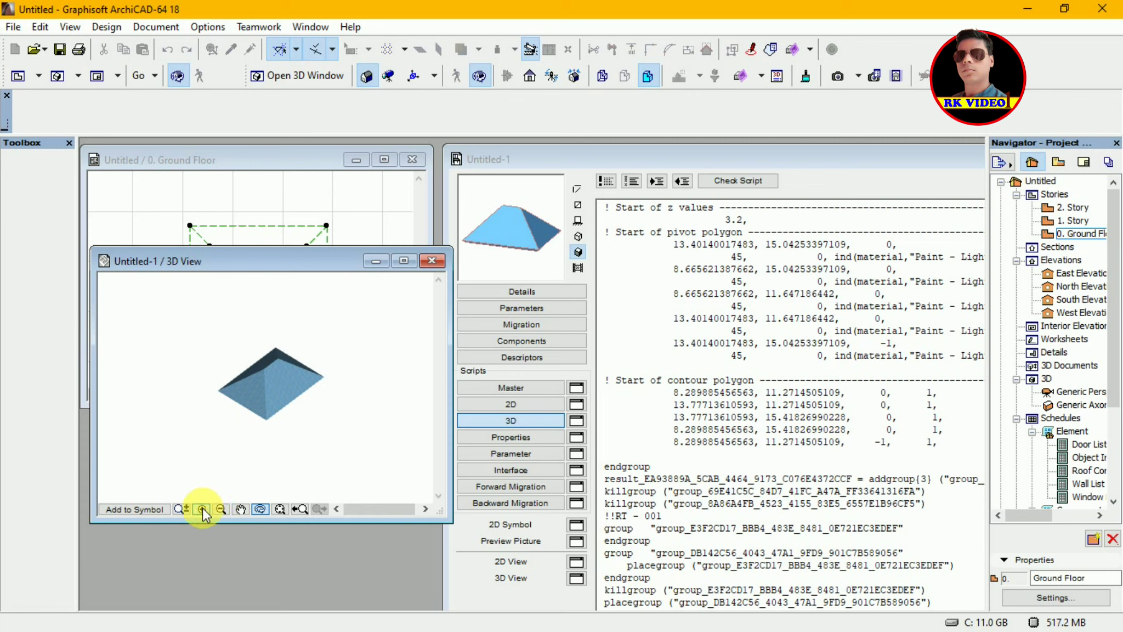
{"action": "left_click", "coordinate": [207, 328]}
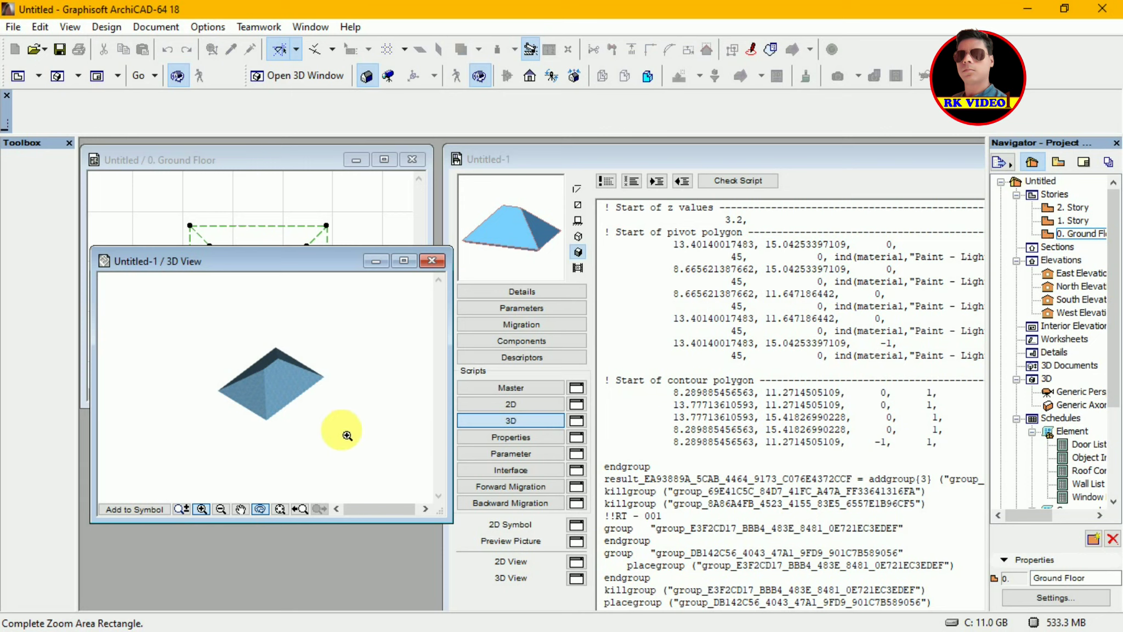
{"action": "left_click", "coordinate": [277, 377]}
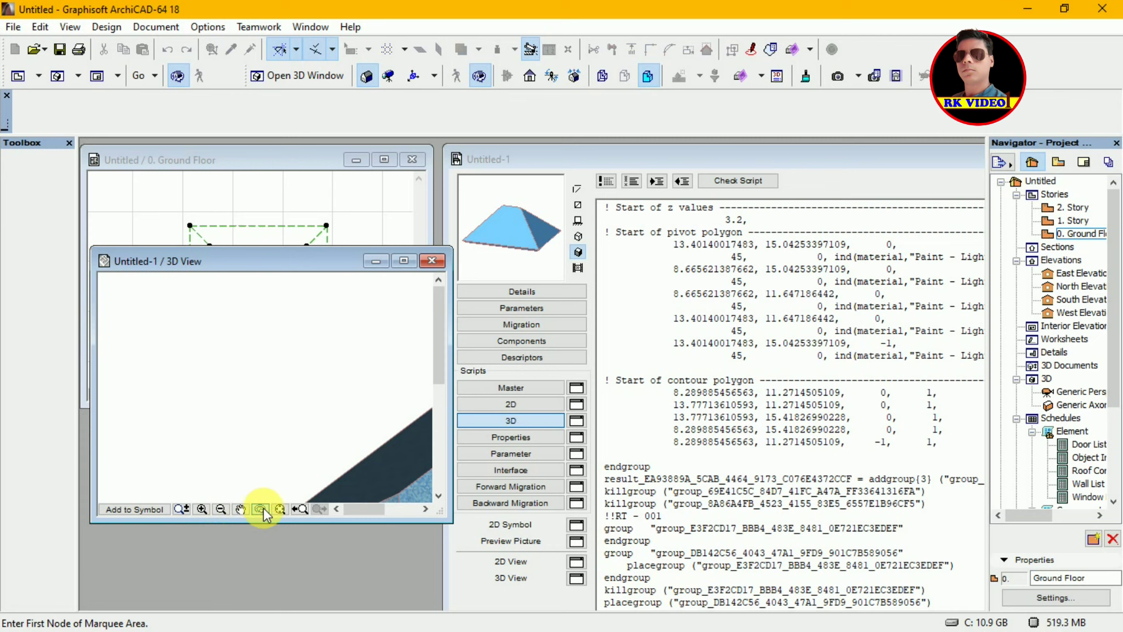
- Bring the whole roof back into the object's 3D View, centred and enlarged, and examine its tiled slopes from a slightly turned angle
{"action": "left_click", "coordinate": [279, 510]}
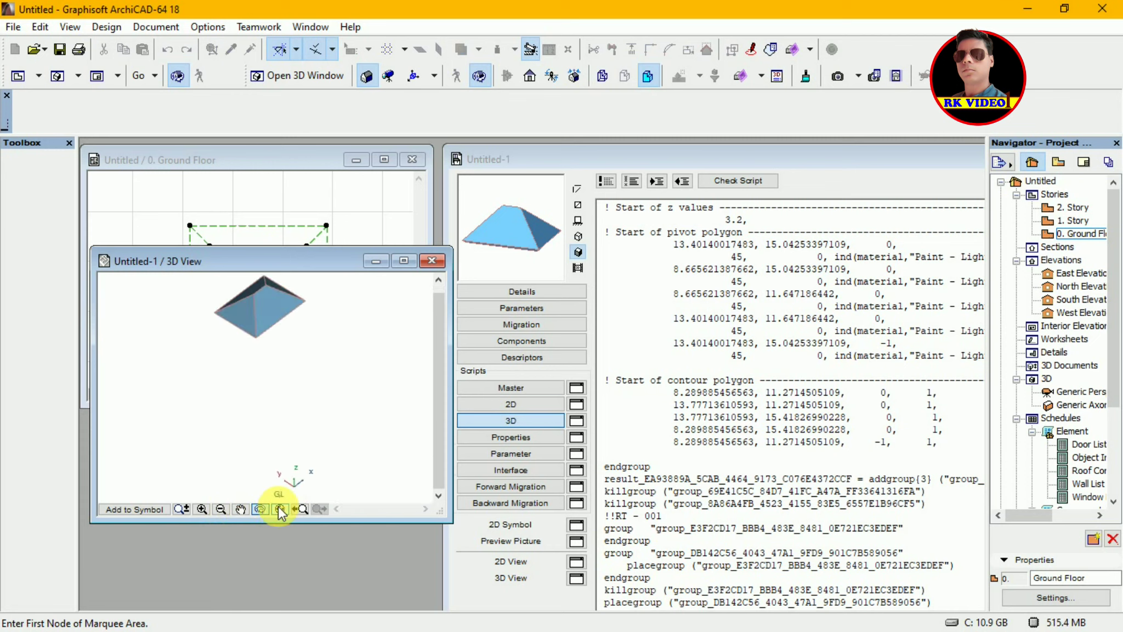
{"action": "left_click", "coordinate": [241, 509]}
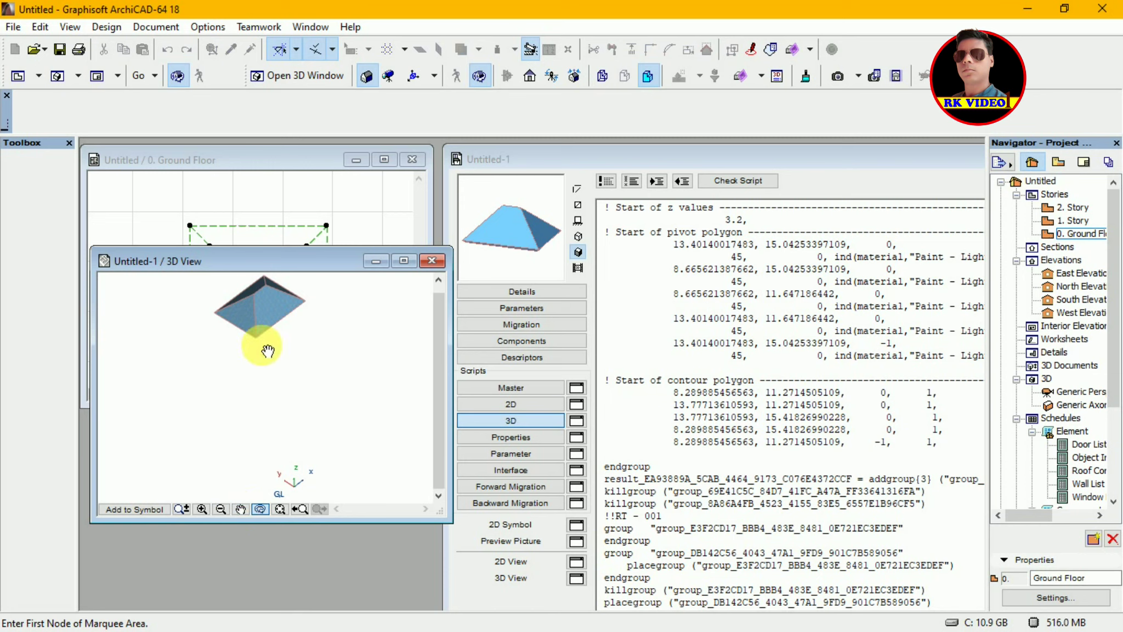
{"action": "left_click_drag", "start_coordinate": [264, 364], "coordinate": [286, 429]}
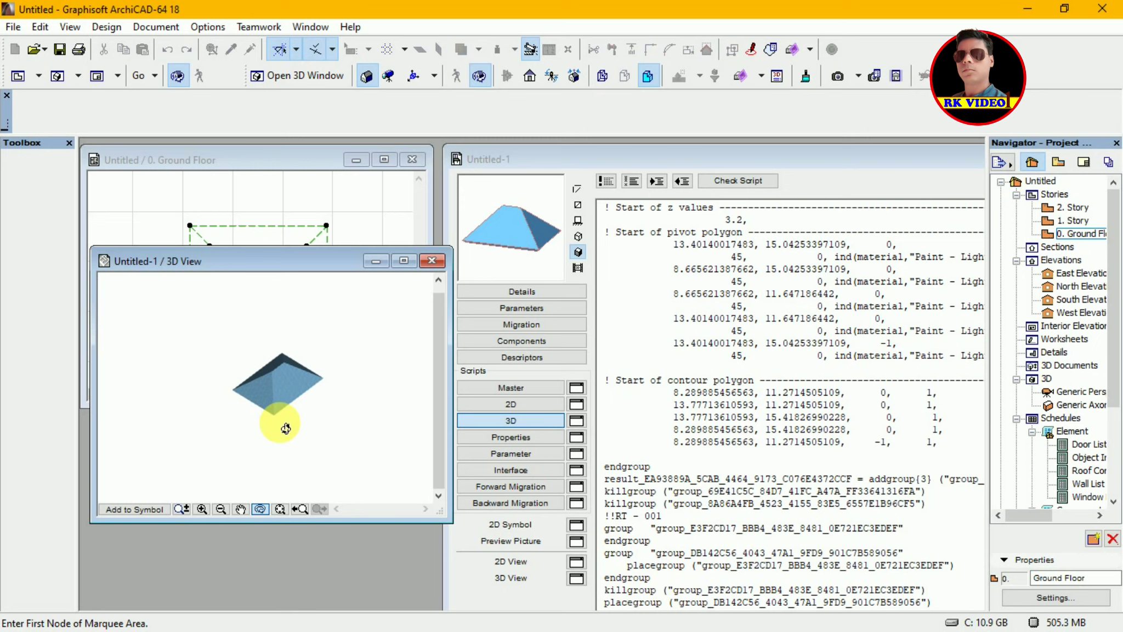
{"action": "left_click", "coordinate": [182, 510]}
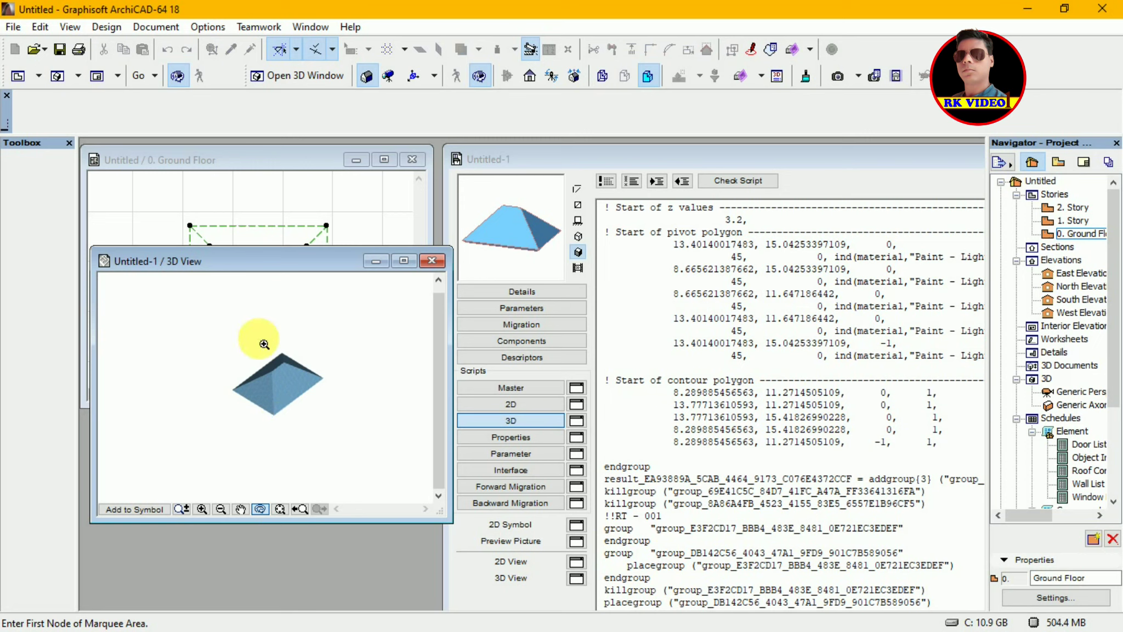
{"action": "mouse_move", "coordinate": [288, 380]}
{"action": "left_mouse_down"}
{"action": "mouse_move", "coordinate": [288, 358]}
{"action": "mouse_move", "coordinate": [294, 380]}
{"action": "mouse_move", "coordinate": [294, 369]}
{"action": "left_mouse_up"}
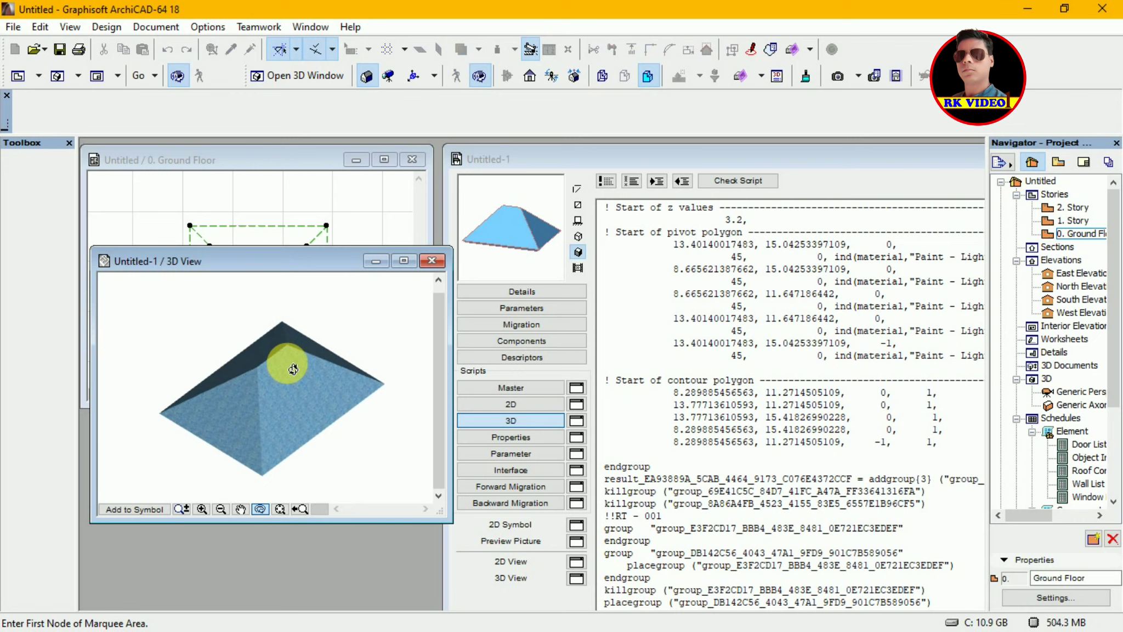
{"action": "left_click_drag", "start_coordinate": [333, 426], "coordinate": [280, 458]}
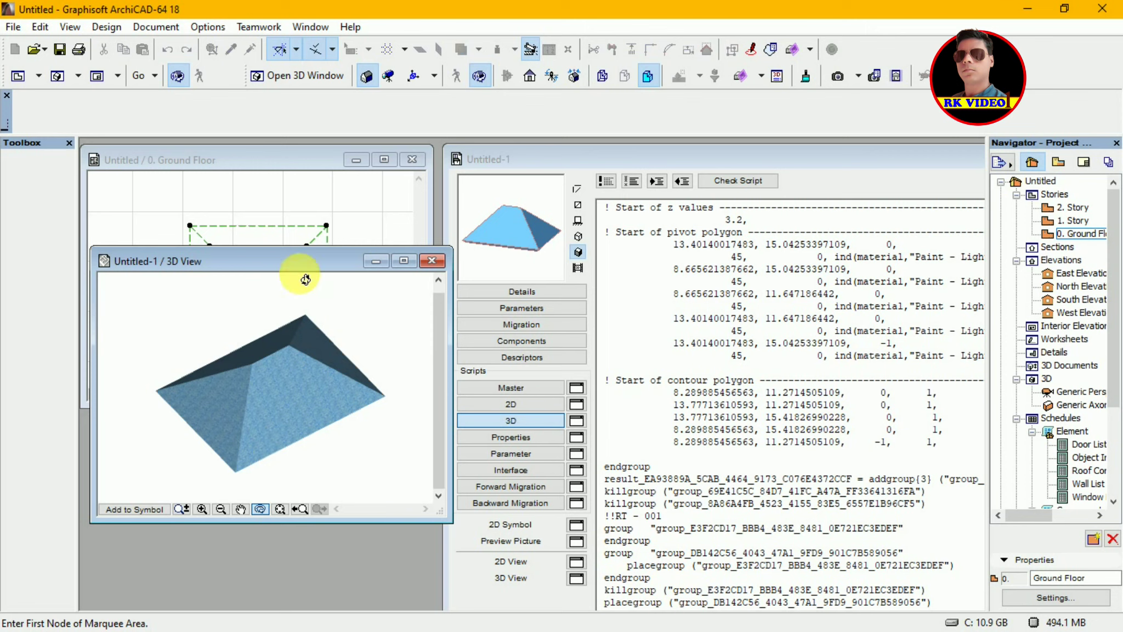
- Move the object's 3D View window below the roof outline so the ground floor plan's roof is fully uncovered
{"action": "left_click_drag", "start_coordinate": [281, 262], "coordinate": [275, 345]}
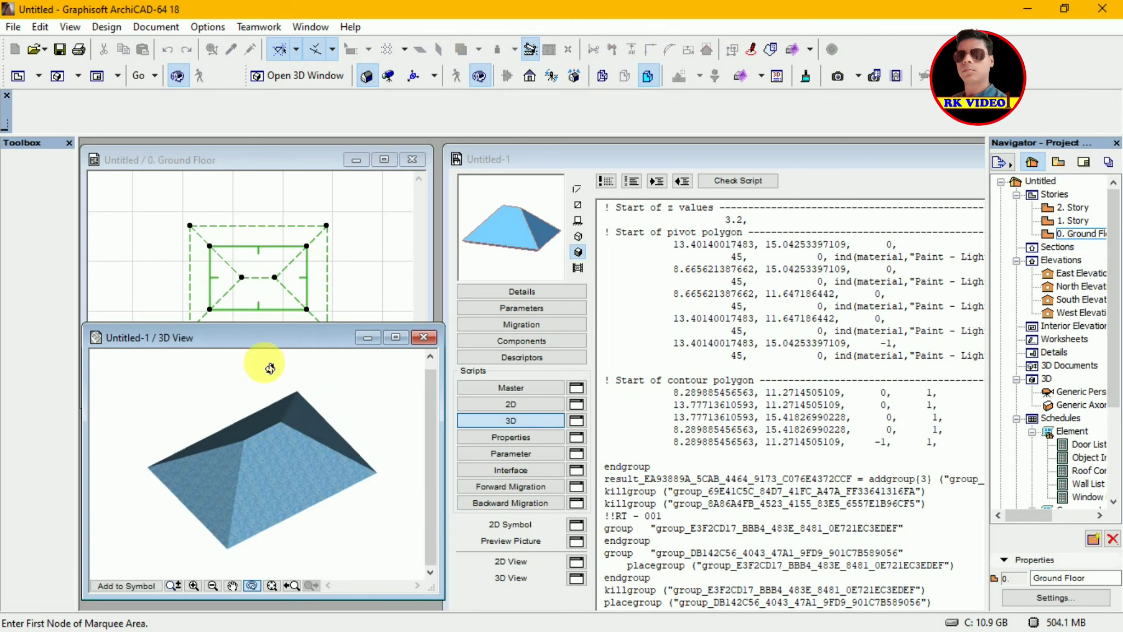
{"action": "left_click_drag", "start_coordinate": [260, 344], "coordinate": [259, 381]}
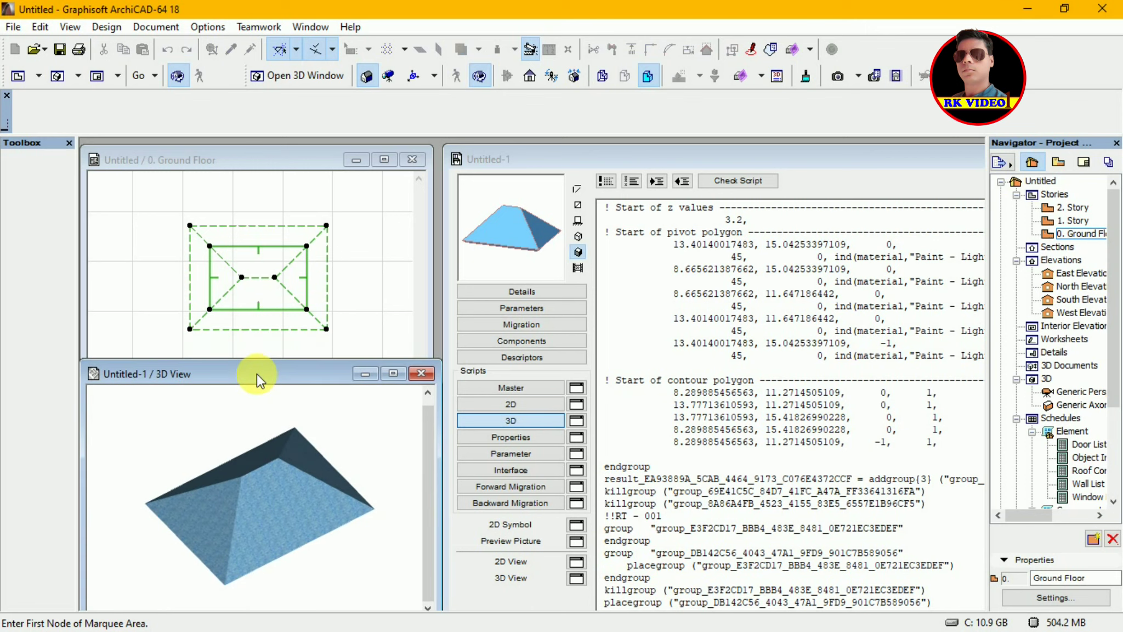